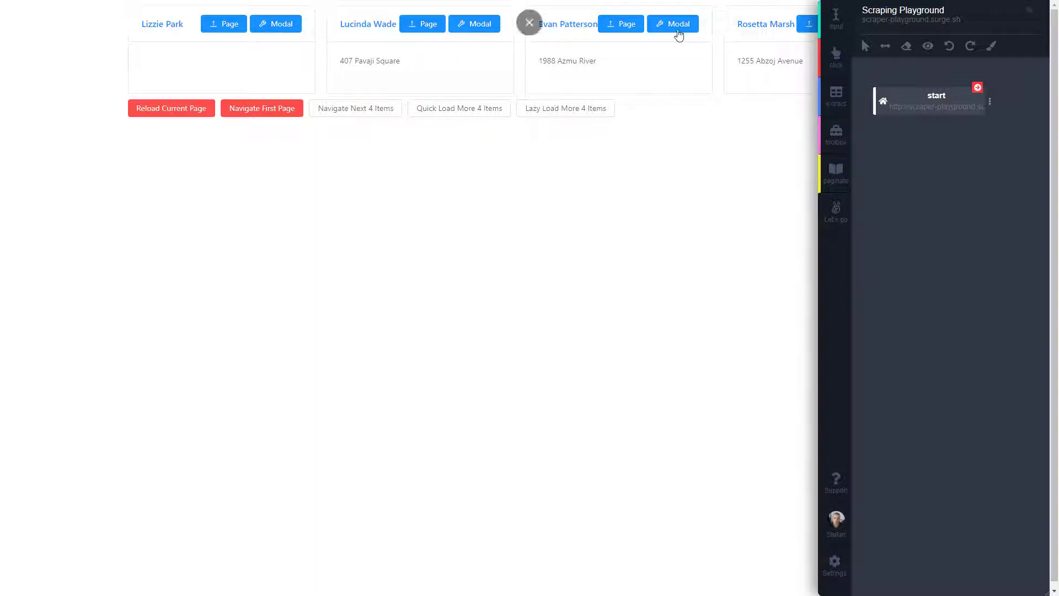
# - Open the first contact's detail page with its ID, hash, phone and email
pyautogui.click(223, 28)
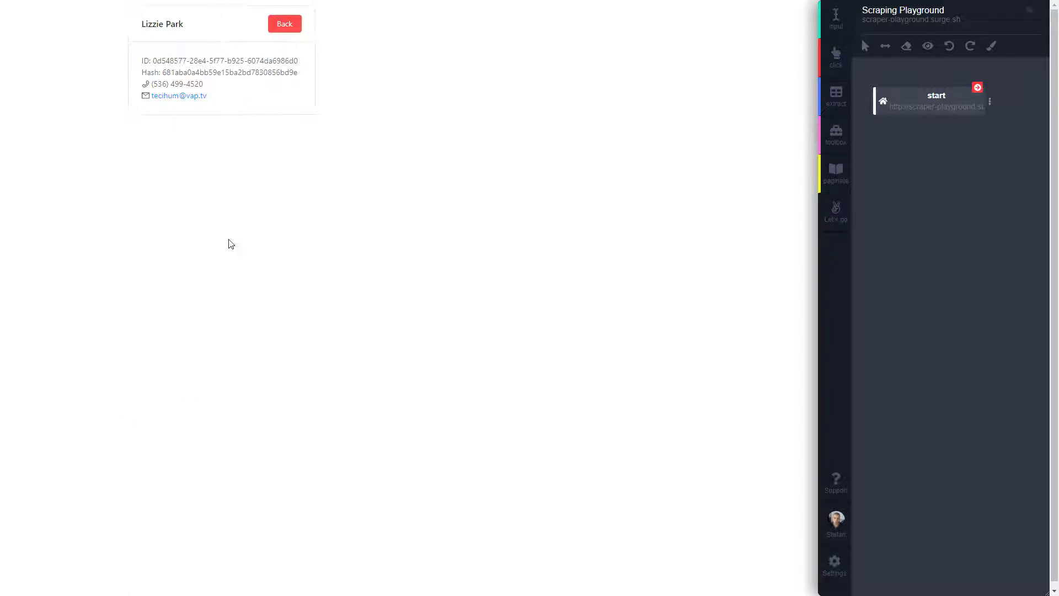
# - Test the Page buttons of the first and second contacts, returning to the list each time
pyautogui.click(277, 28)
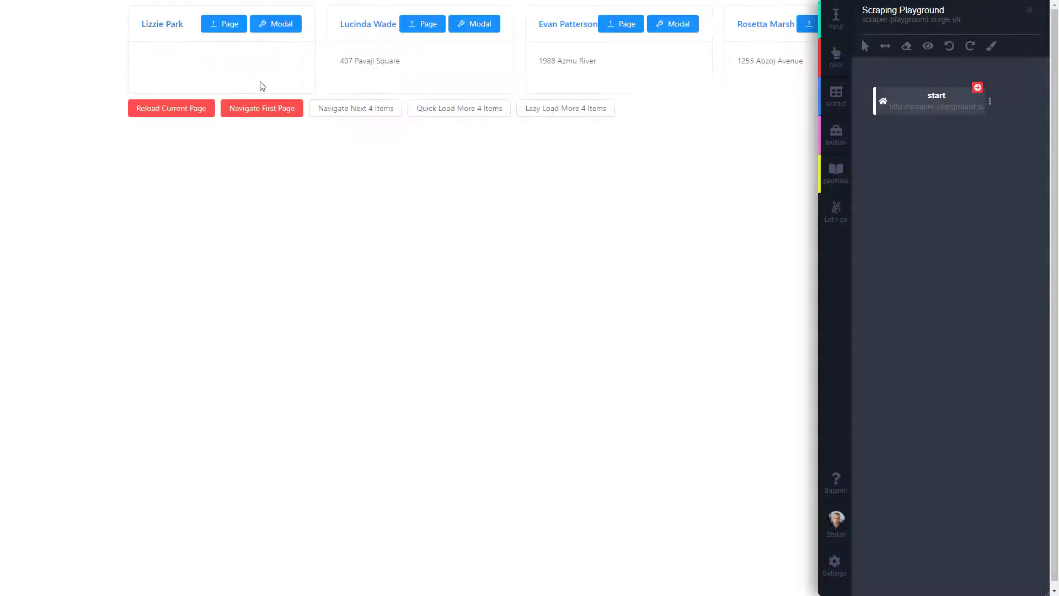
pyautogui.click(156, 22)
pyautogui.click(284, 28)
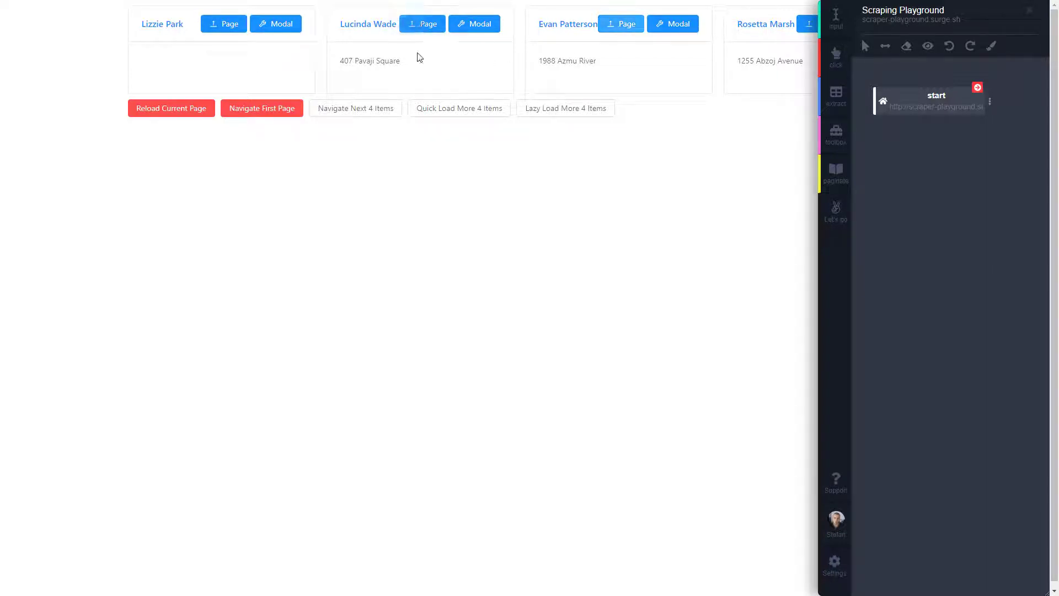
pyautogui.click(220, 34)
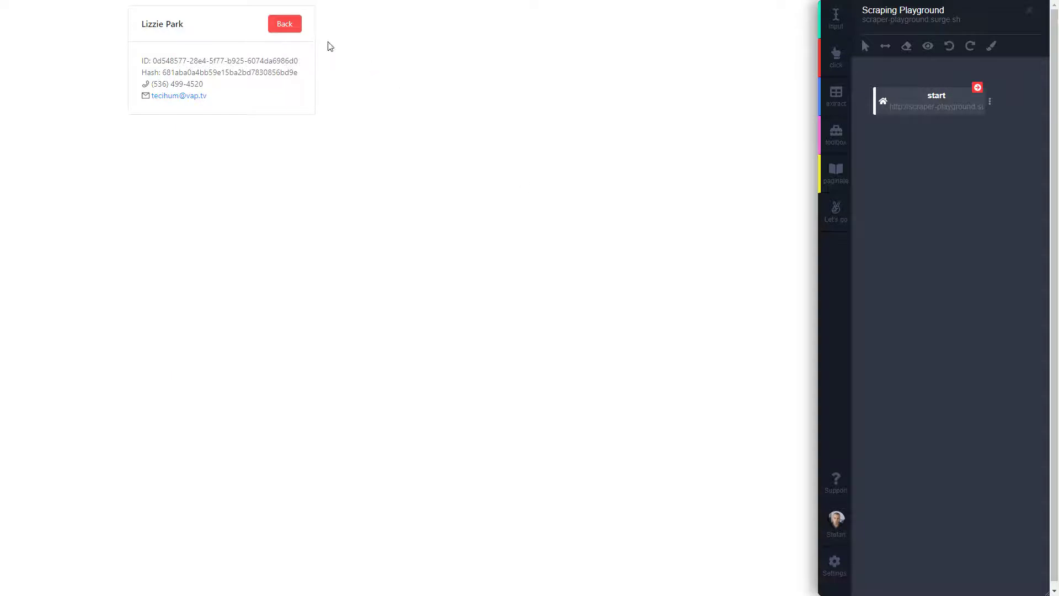
pyautogui.click(287, 26)
pyautogui.click(426, 26)
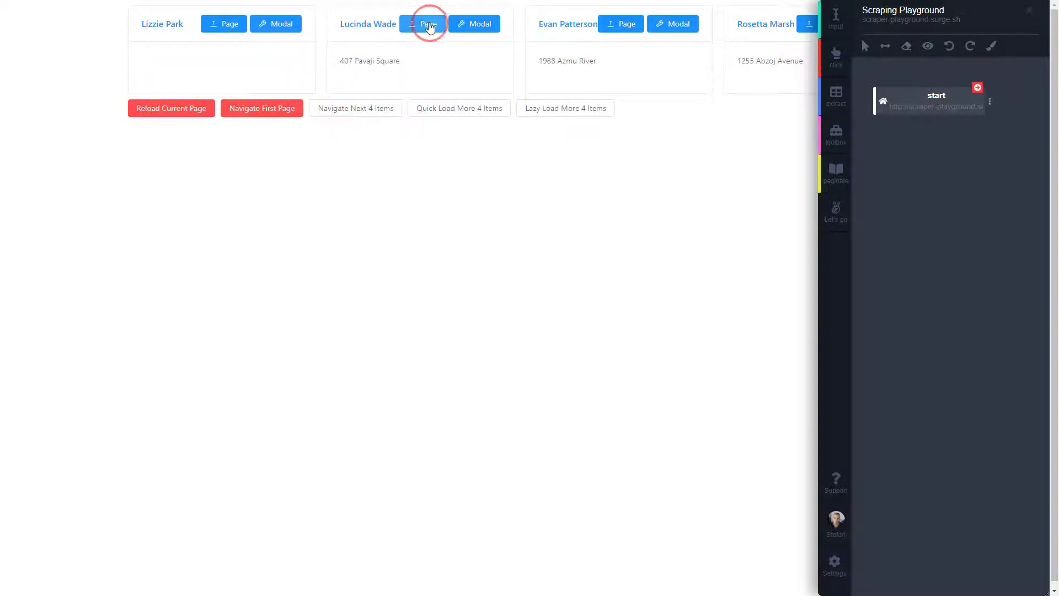
pyautogui.click(284, 25)
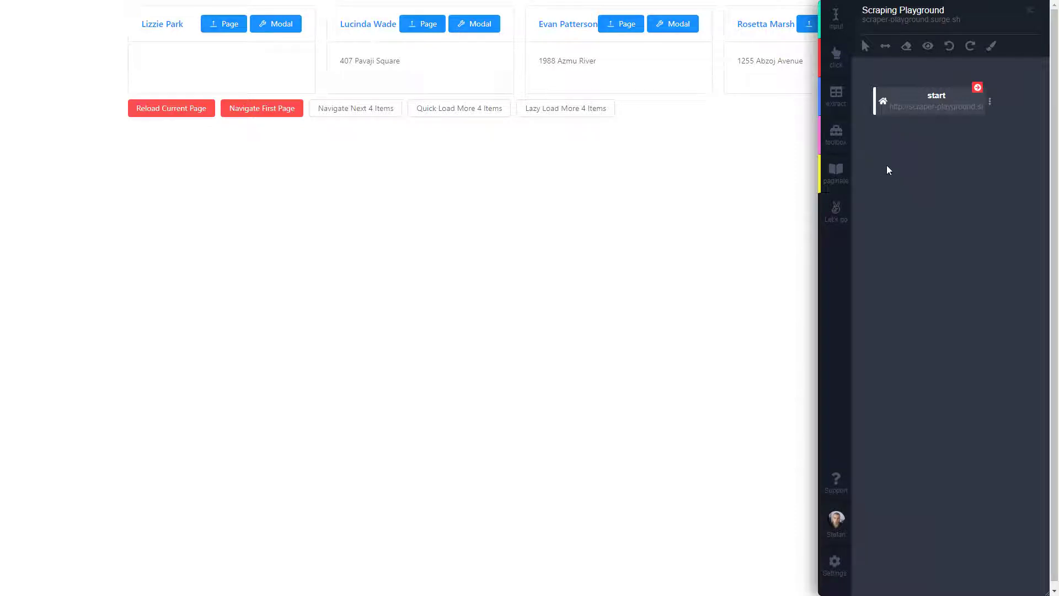
# - Open and close the first contact's ID and hash Modal popup twice
pyautogui.click(283, 29)
pyautogui.click(381, 239)
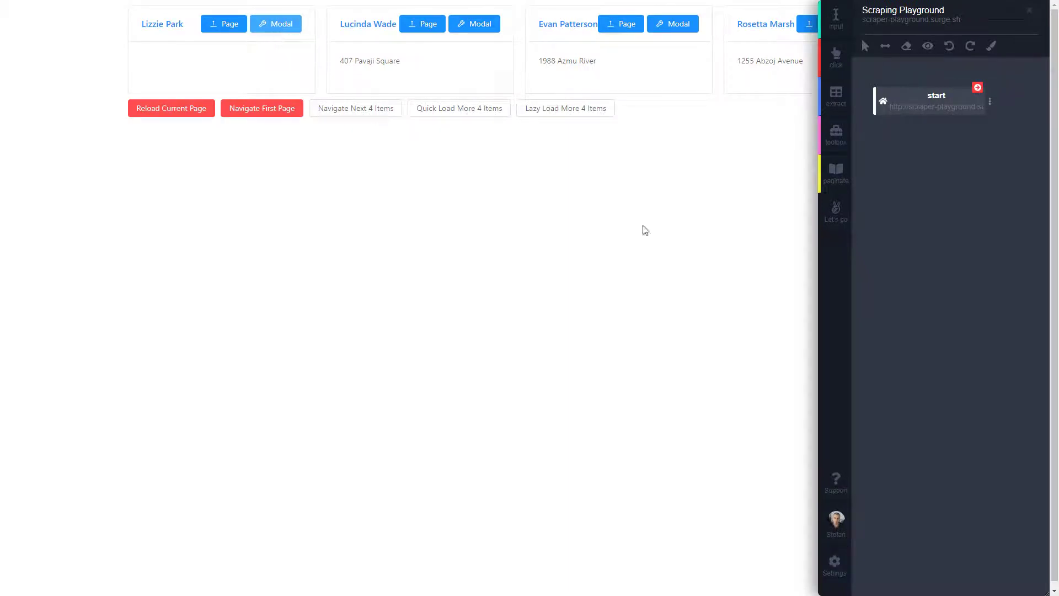
pyautogui.click(288, 35)
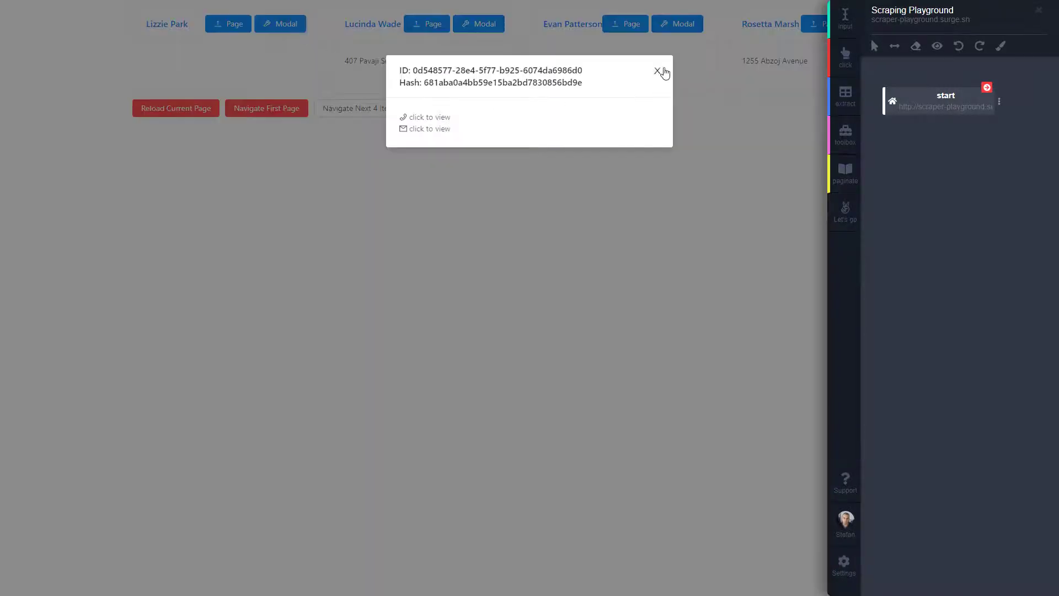
pyautogui.click(664, 72)
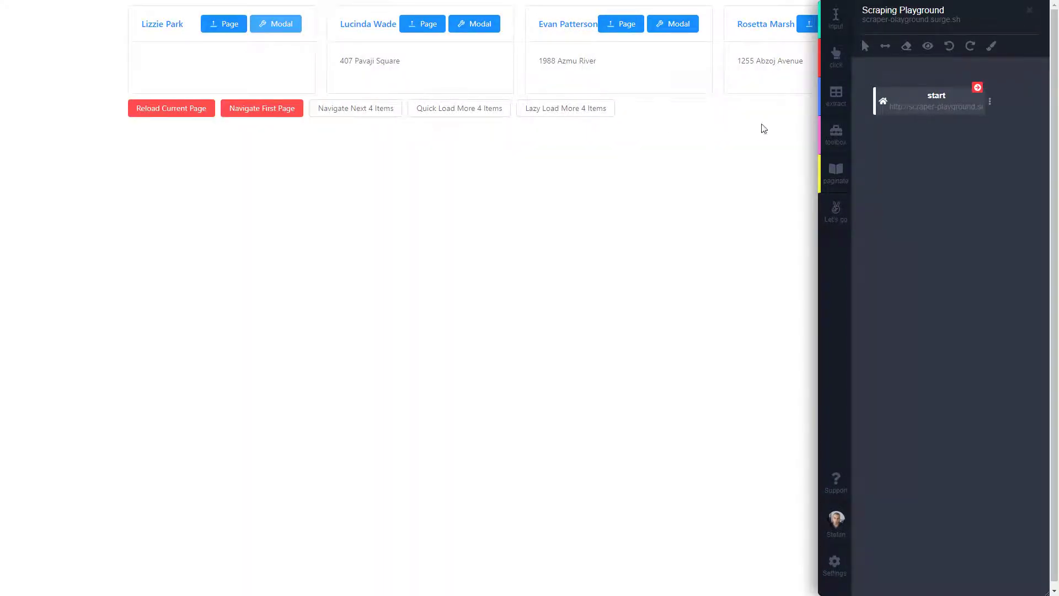
# - Add a click step after start and enable Repeat click in its options
pyautogui.click(831, 69)
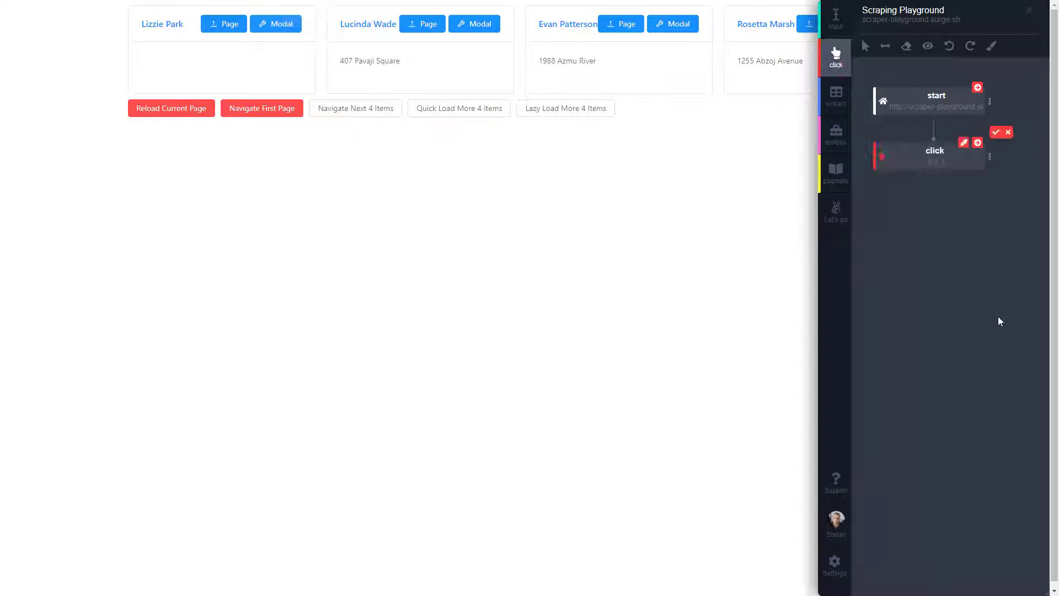
pyautogui.click(989, 157)
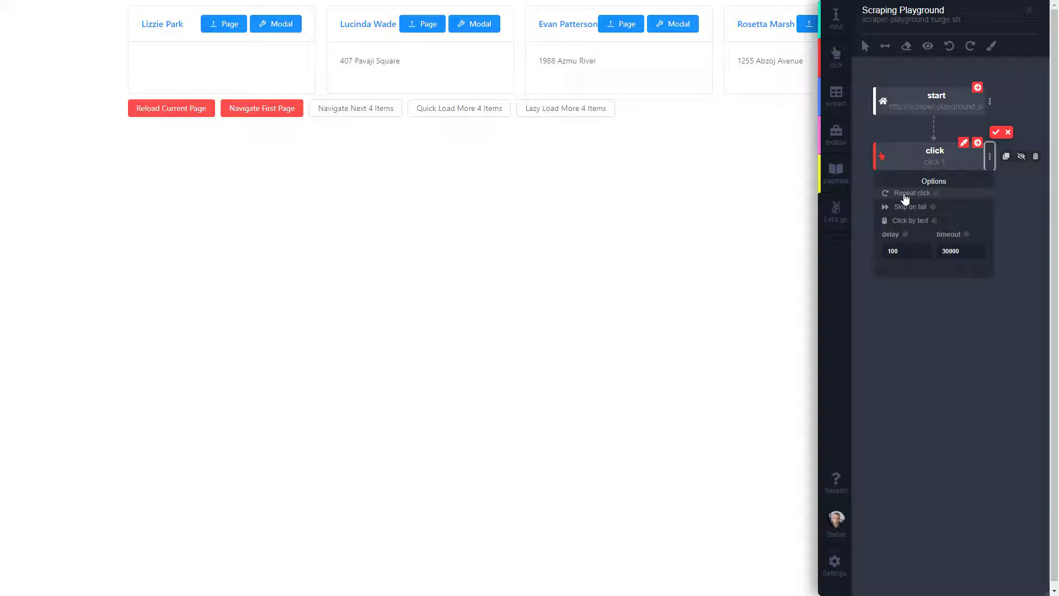
pyautogui.click(989, 156)
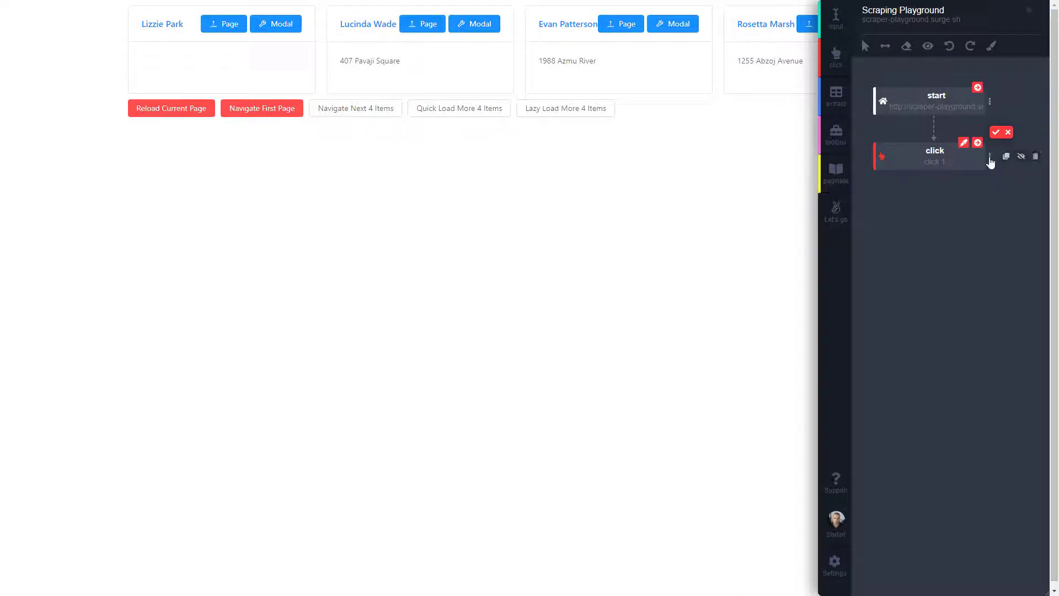
pyautogui.click(990, 159)
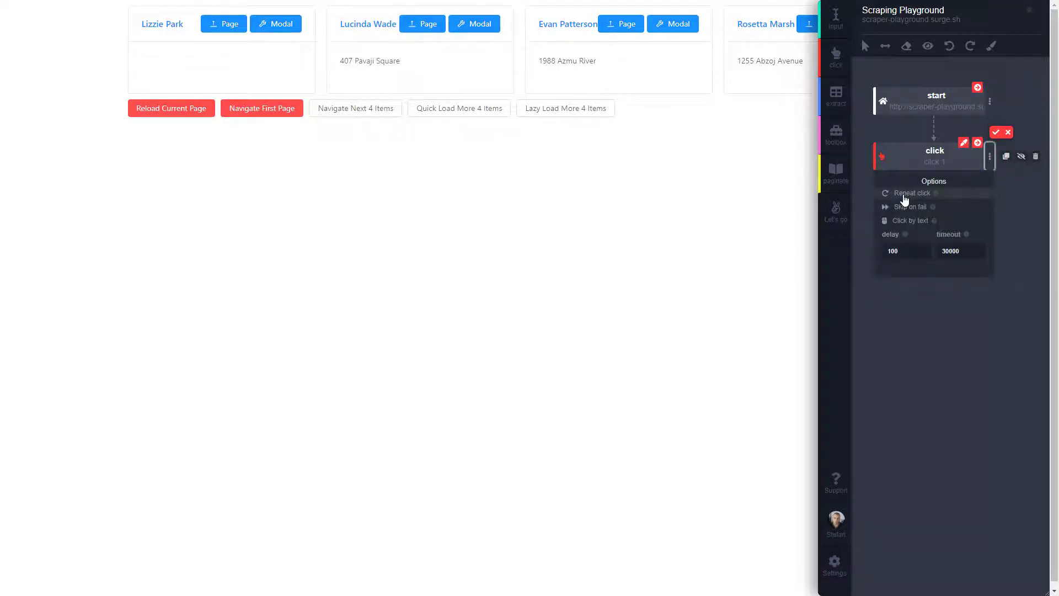
pyautogui.click(904, 194)
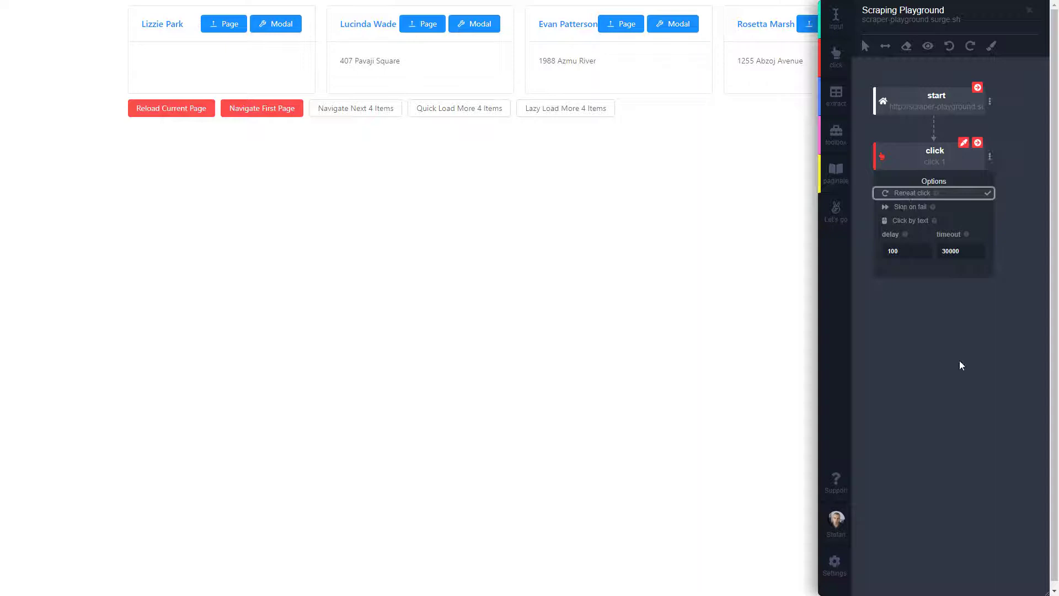
# - Target the four Modal buttons while excluding Page buttons, then open the first contact's popup
pyautogui.click(963, 142)
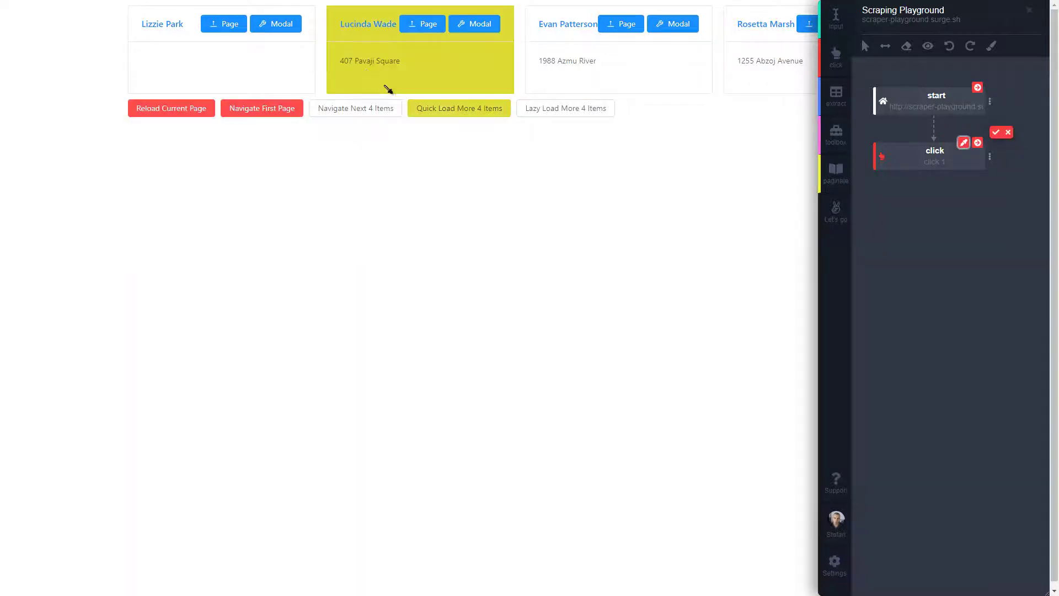
pyautogui.click(296, 35)
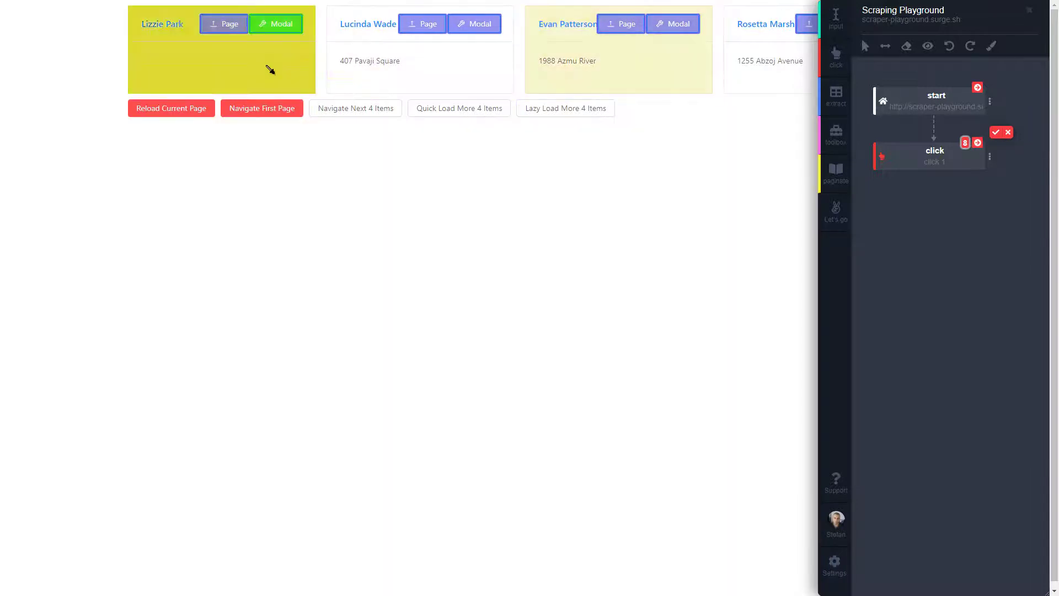
pyautogui.click(240, 29)
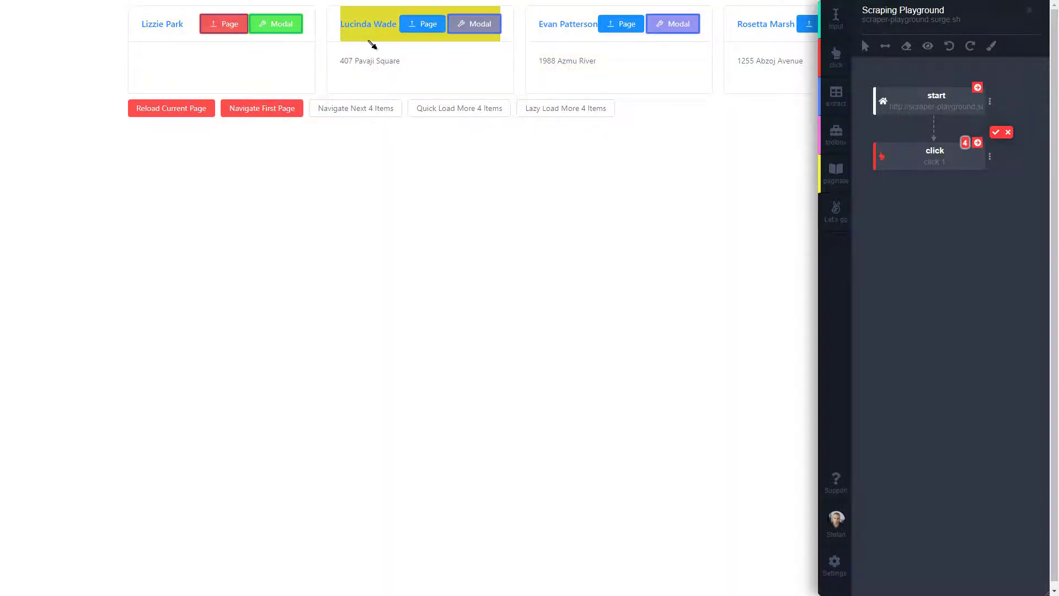
pyautogui.moveTo(989, 155)
pyautogui.click(996, 132)
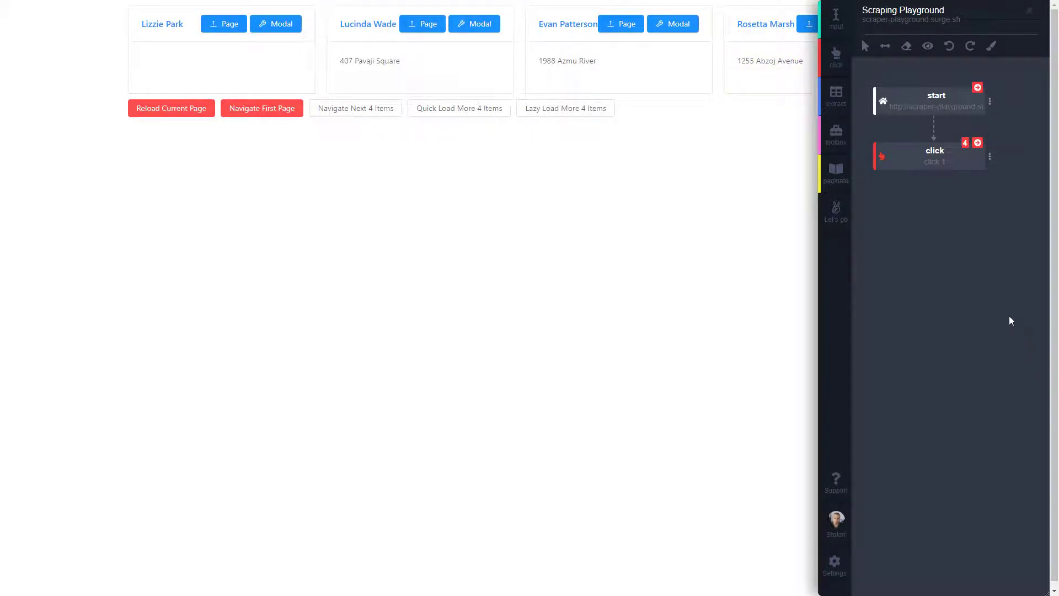
pyautogui.click(286, 27)
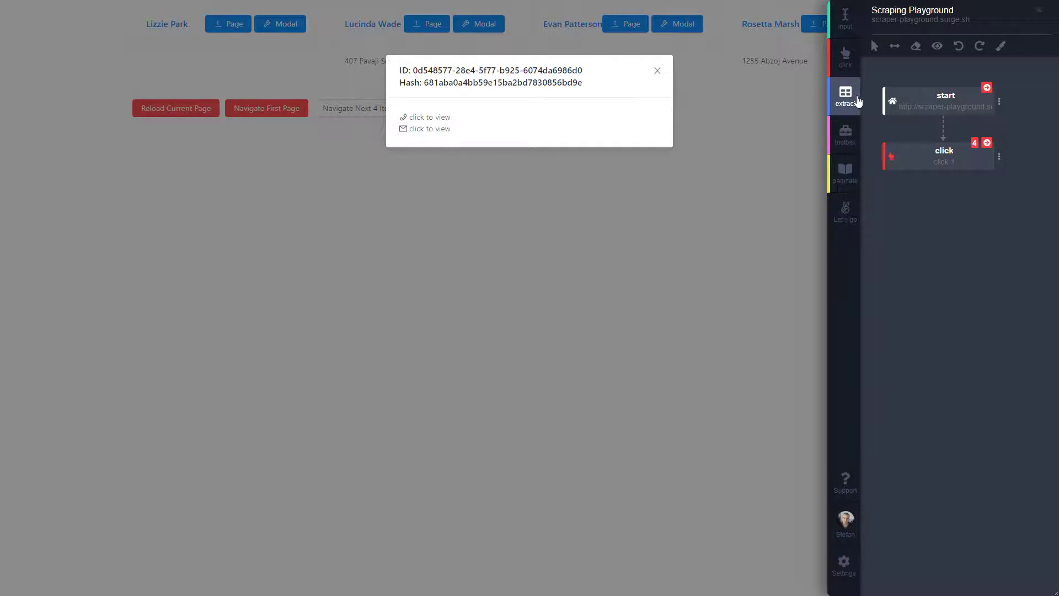
# - Add click 2 under click 1, targeting the phone number's 'click to view' link
pyautogui.click(845, 56)
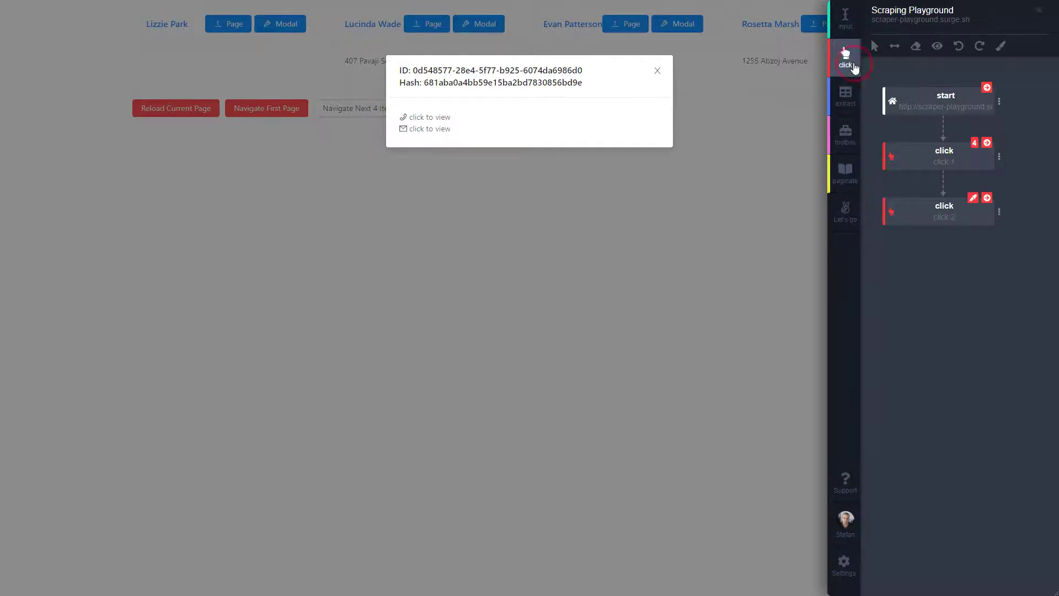
pyautogui.click(893, 211)
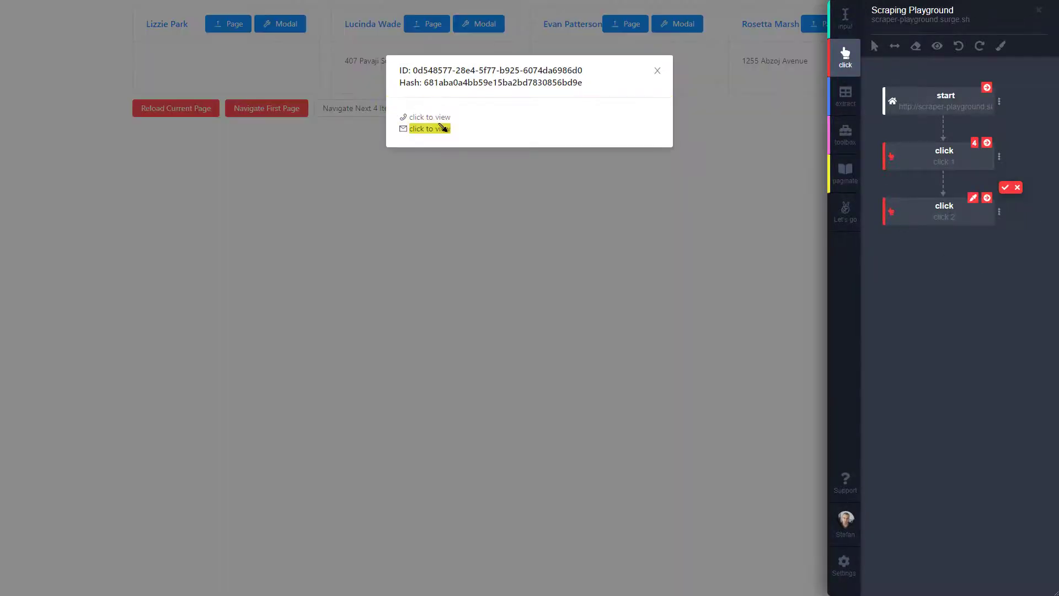
pyautogui.click(431, 117)
pyautogui.click(1007, 187)
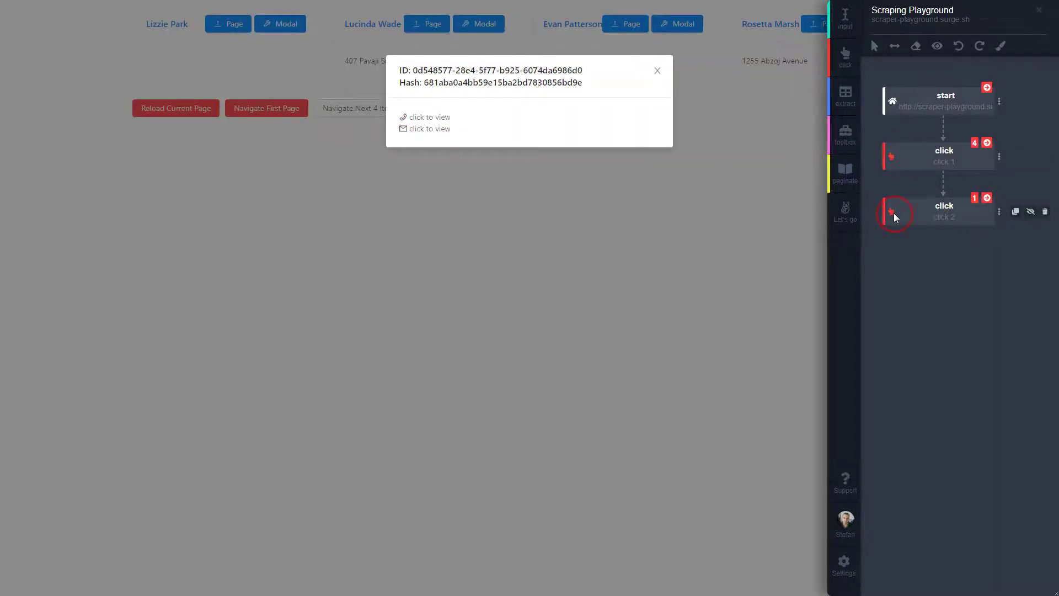
pyautogui.moveTo(894, 213); pyautogui.dragTo(915, 159)
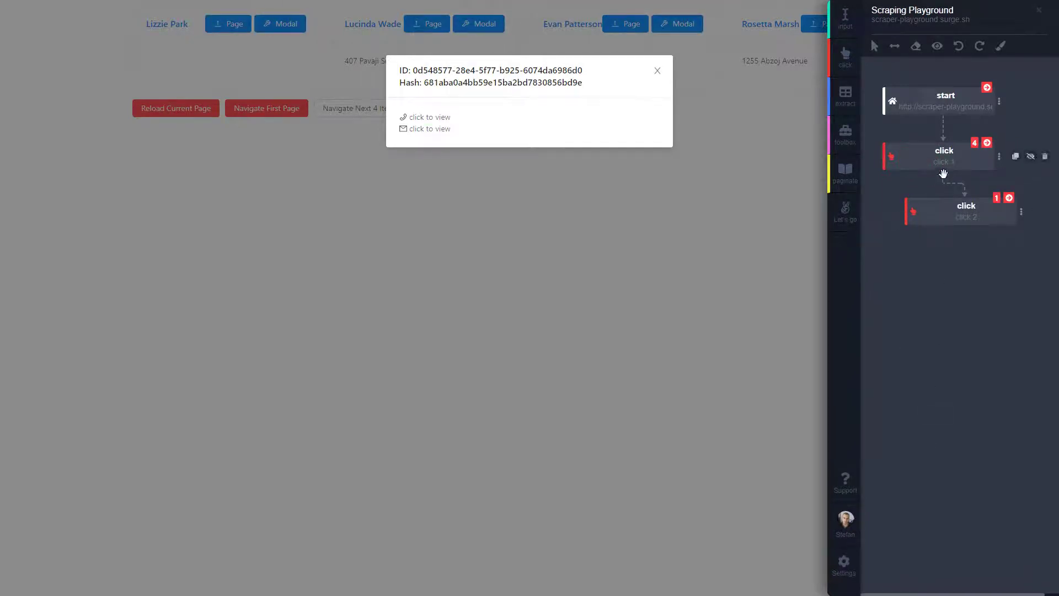
# - Add click 3 targeting the email's 'click to view' link, then test clicks 2 and 3
pyautogui.moveTo(891, 159)
pyautogui.moveTo(969, 227)
pyautogui.click(845, 55)
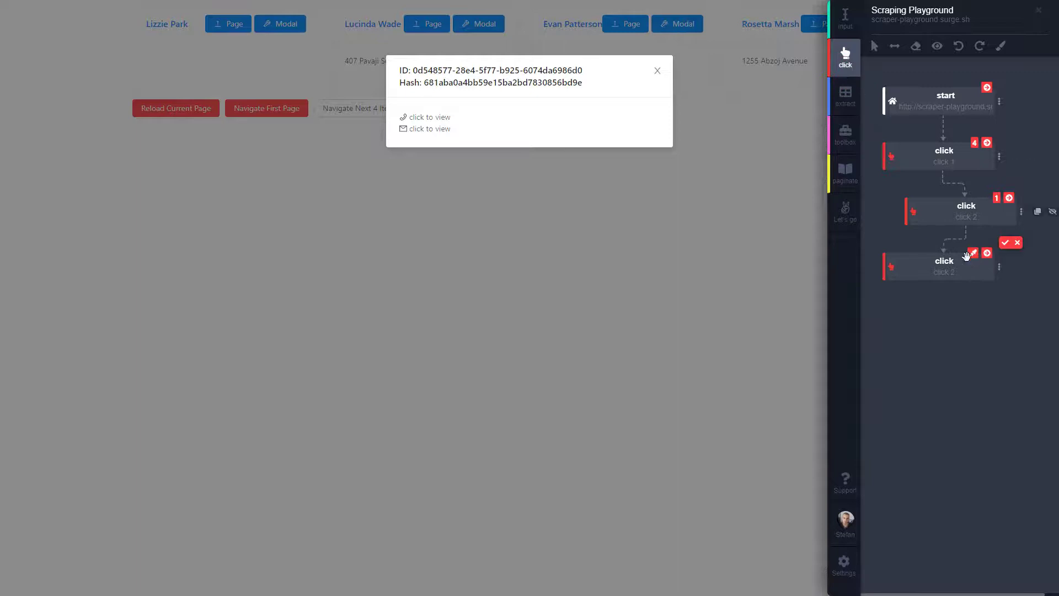
pyautogui.moveTo(886, 266); pyautogui.dragTo(918, 268)
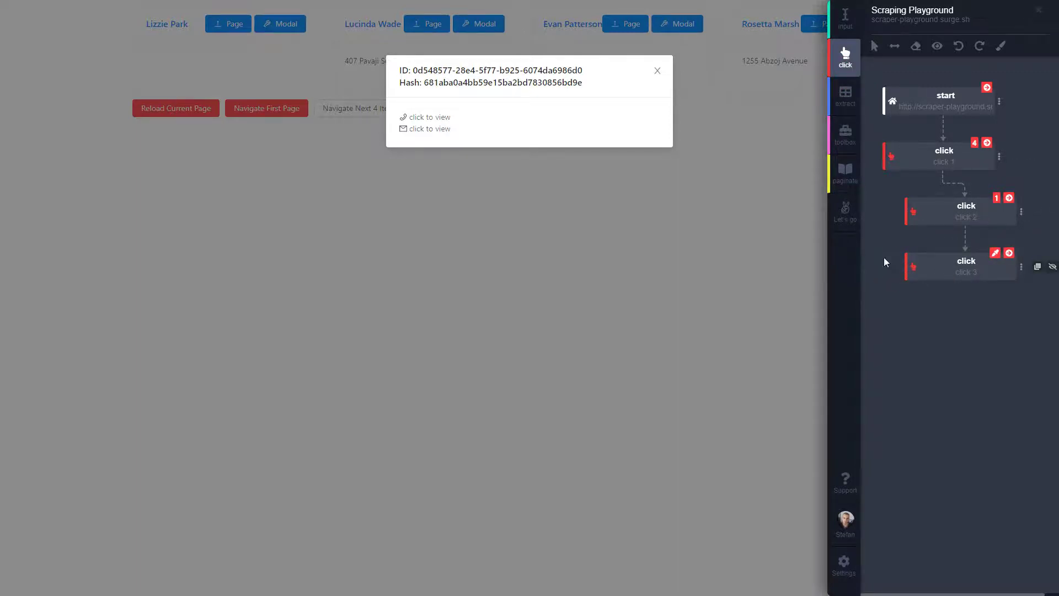
pyautogui.click(995, 253)
pyautogui.click(444, 135)
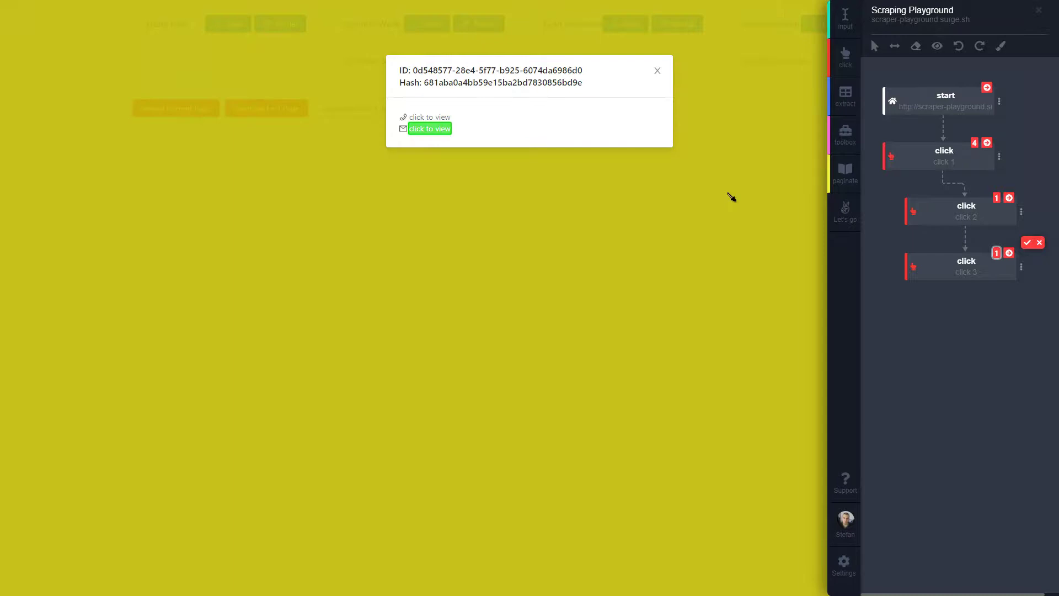
pyautogui.click(1027, 243)
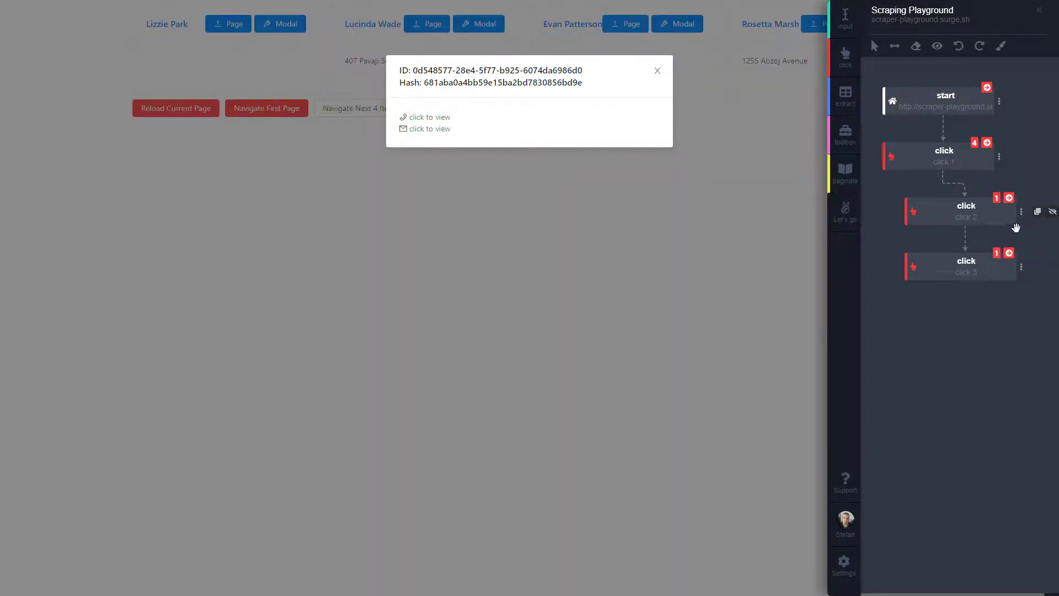
pyautogui.click(1009, 199)
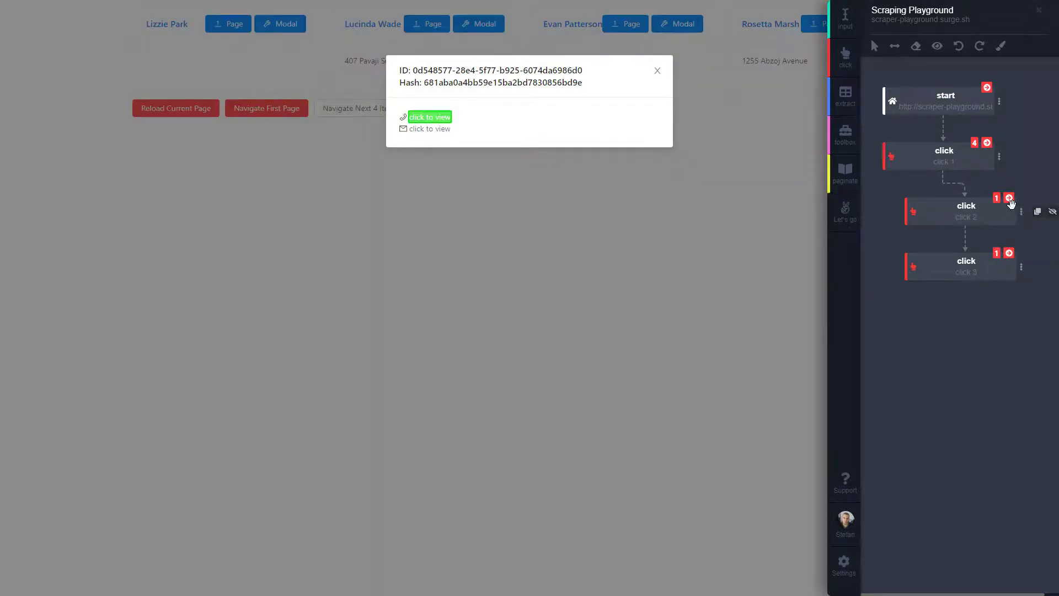
pyautogui.click(1009, 253)
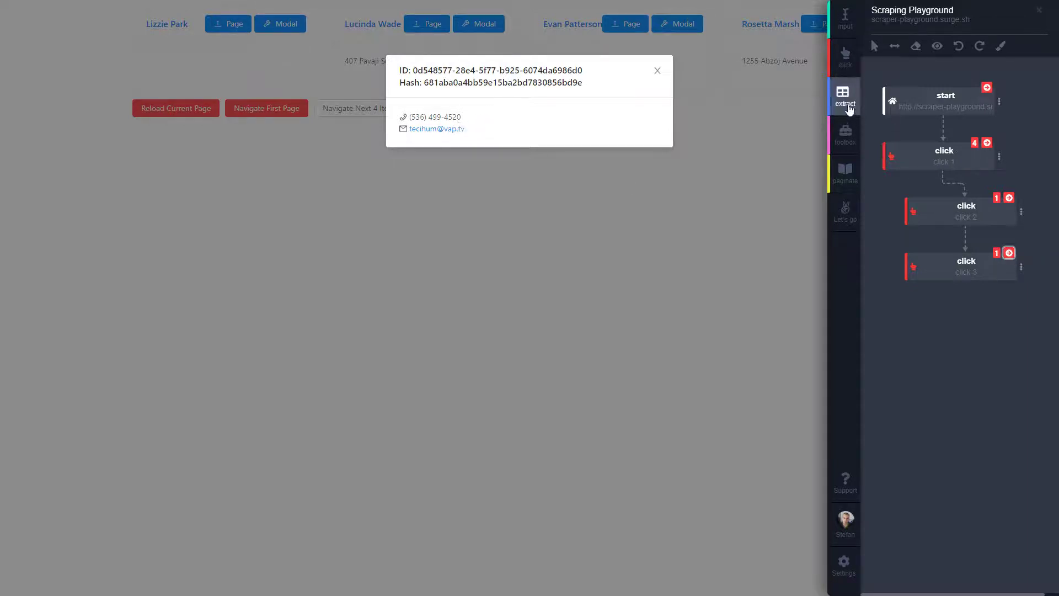
# - Add extract steps property 1–3 below click 3, capturing the phone and email lines, plus a click step
pyautogui.moveTo(845, 94); pyautogui.dragTo(872, 323)
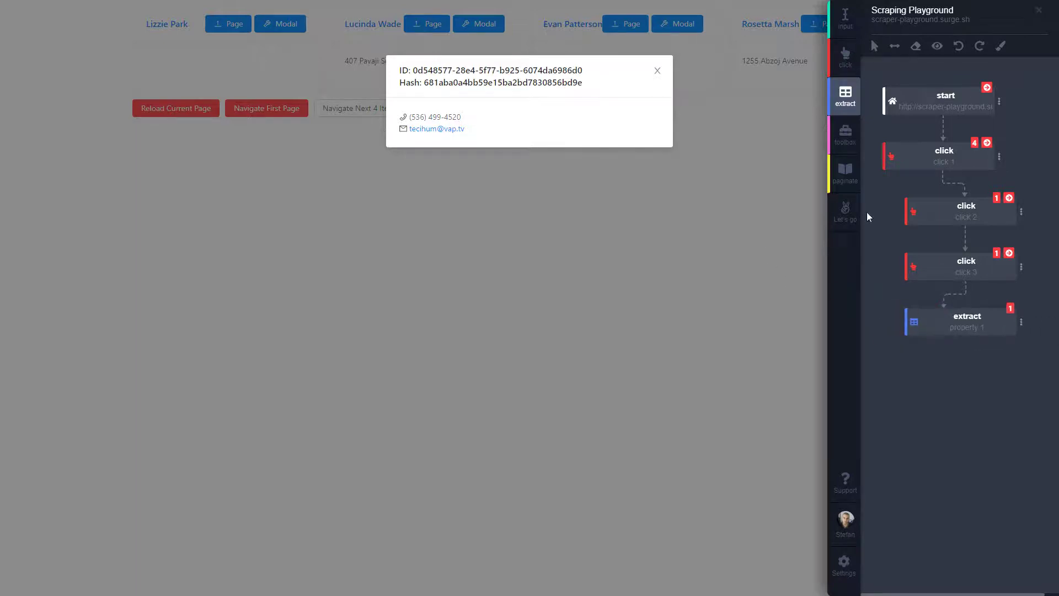
pyautogui.click(845, 97)
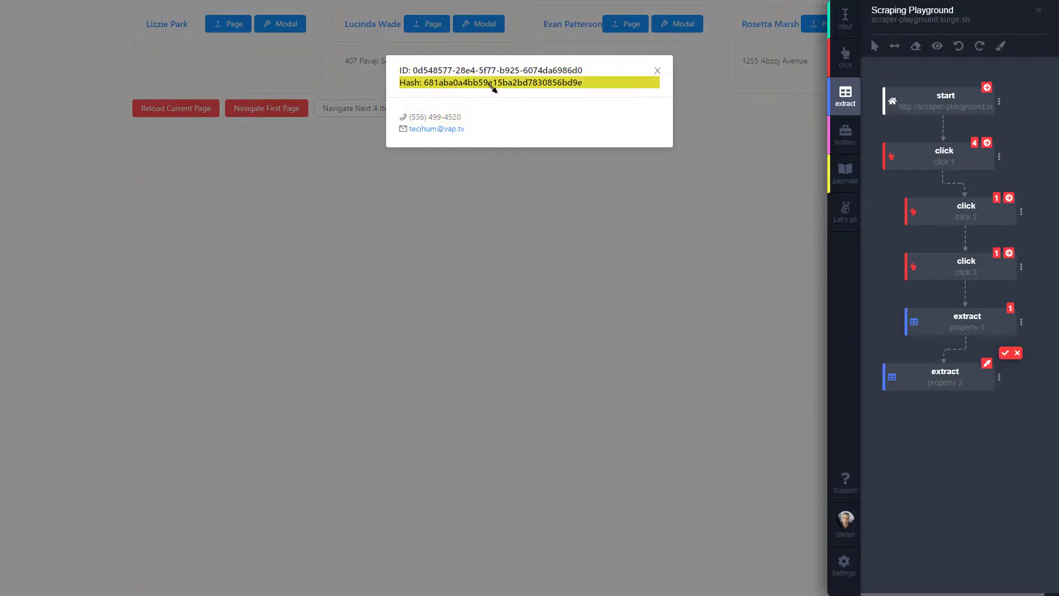
pyautogui.click(467, 119)
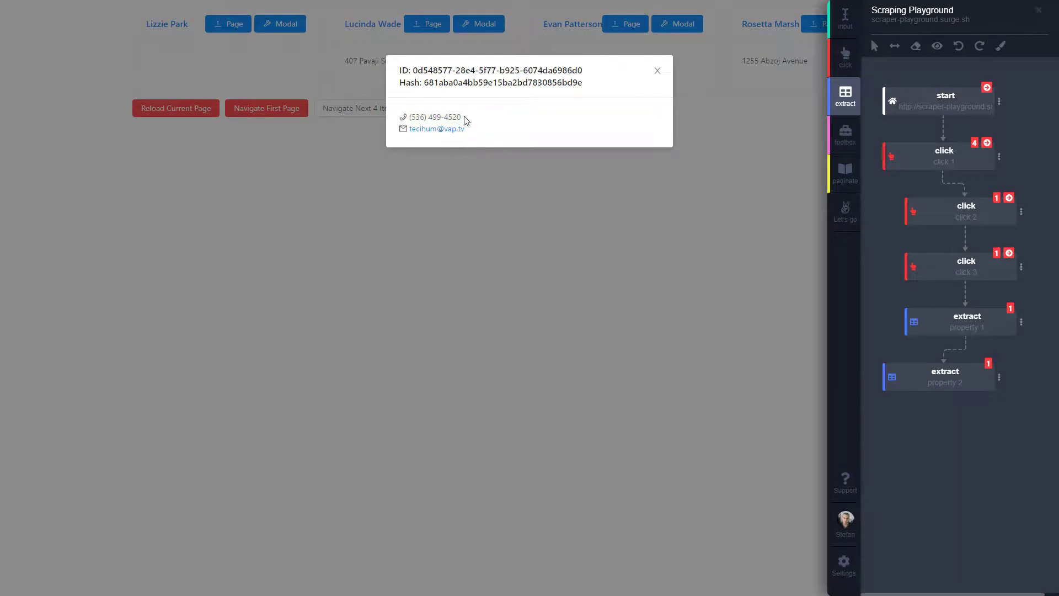
pyautogui.moveTo(897, 372); pyautogui.dragTo(949, 370)
pyautogui.click(843, 110)
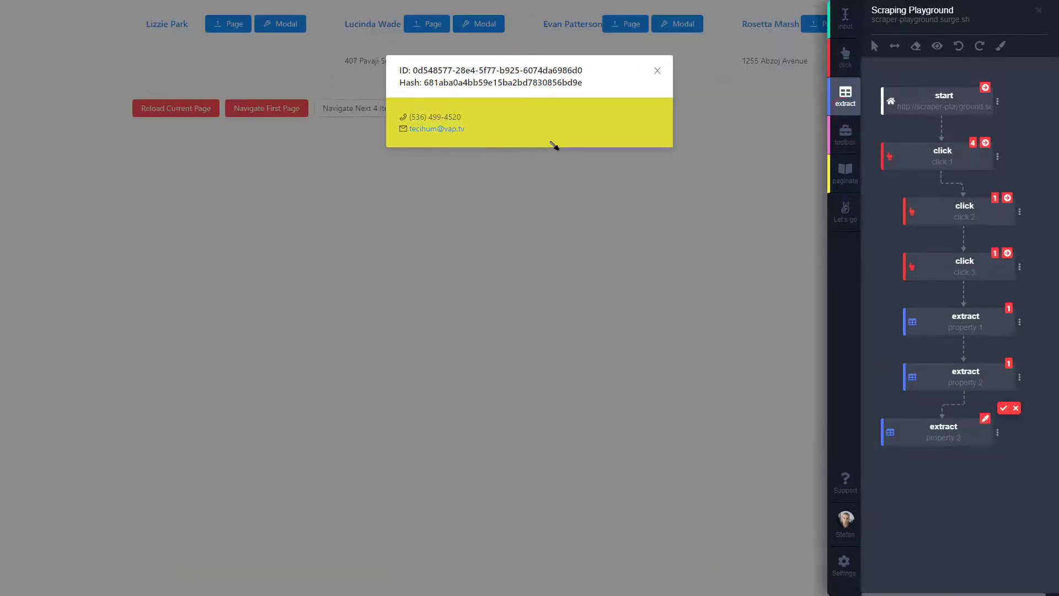
pyautogui.click(470, 132)
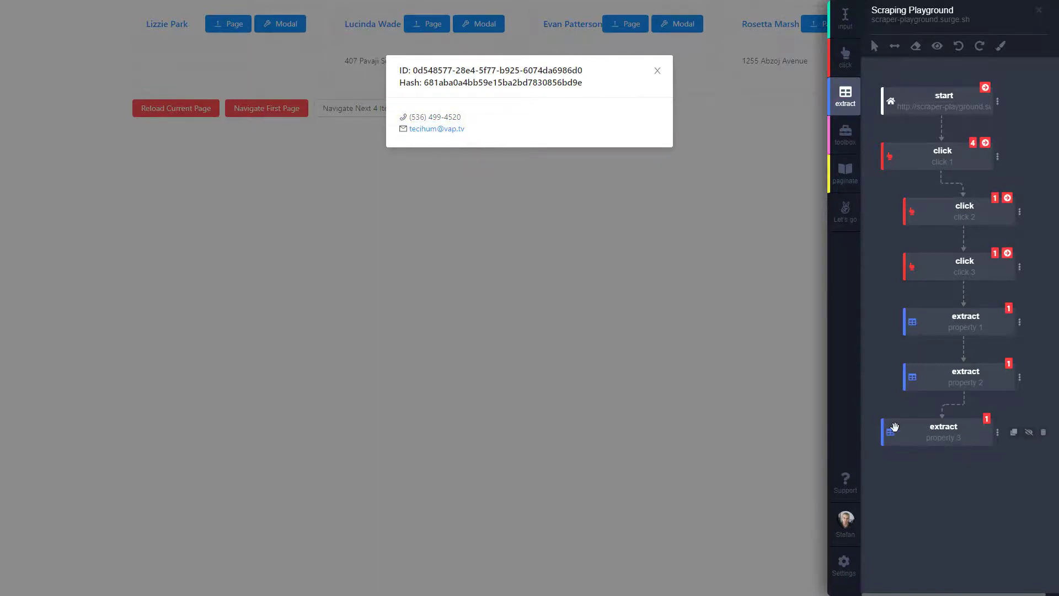
pyautogui.moveTo(895, 432); pyautogui.dragTo(951, 437)
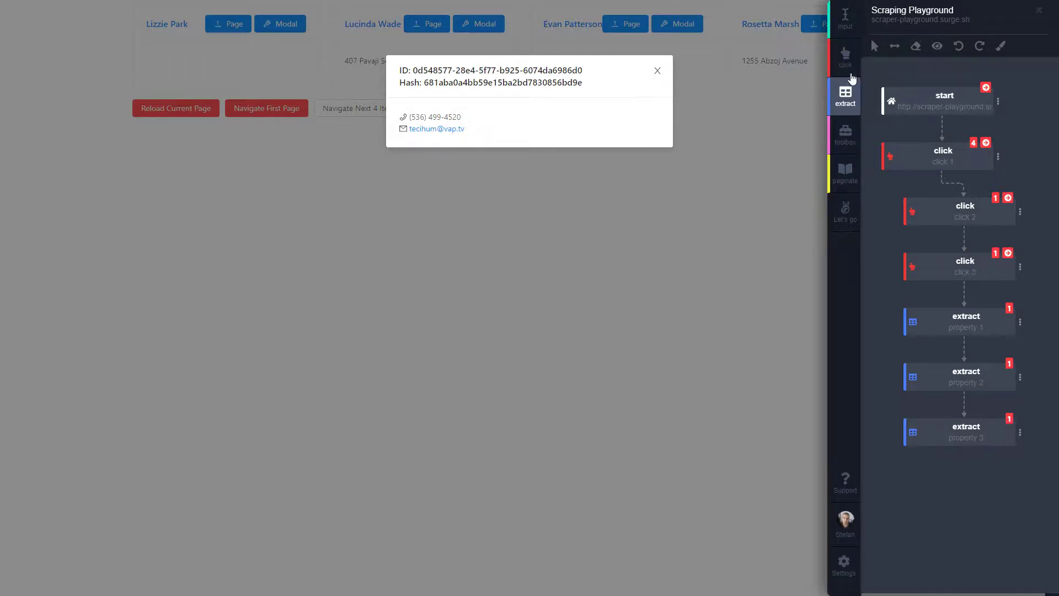
pyautogui.click(845, 55)
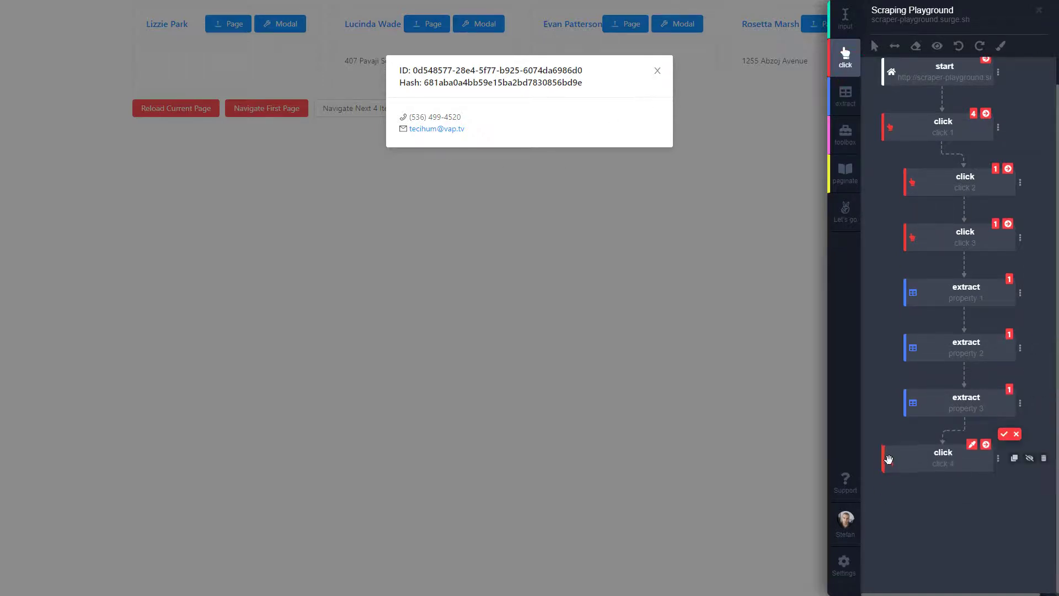
# - Point click 4 at the modal's close X and test it, returning to the contact list
pyautogui.moveTo(907, 468); pyautogui.dragTo(930, 467)
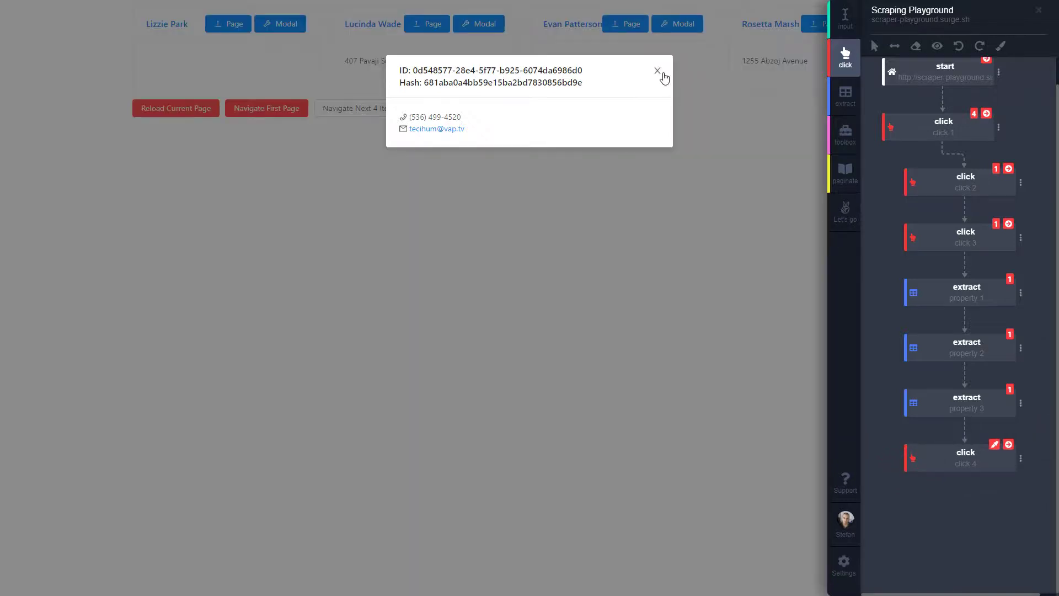
pyautogui.click(986, 427)
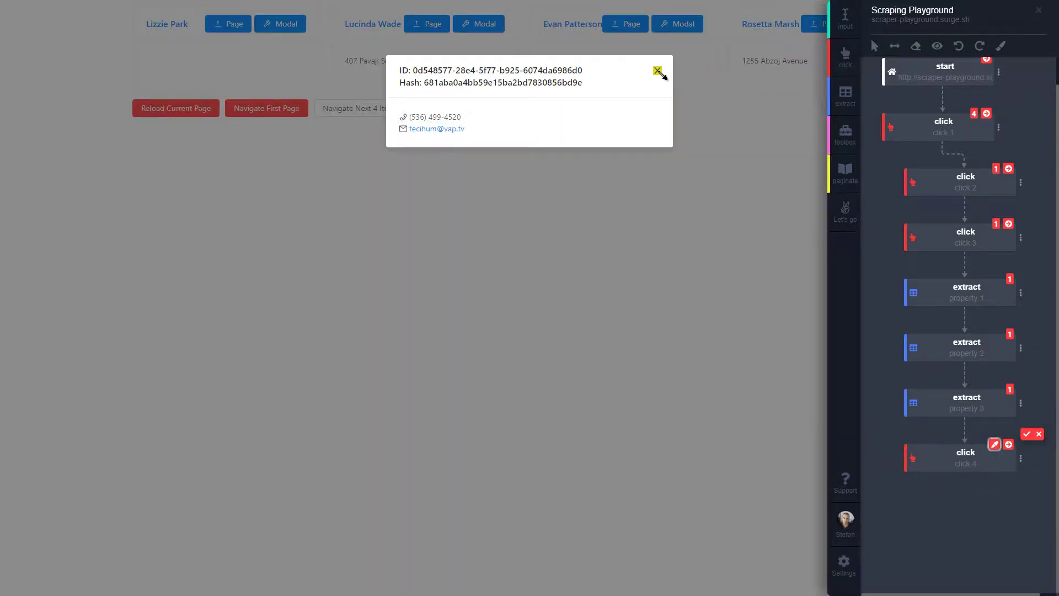
pyautogui.click(662, 74)
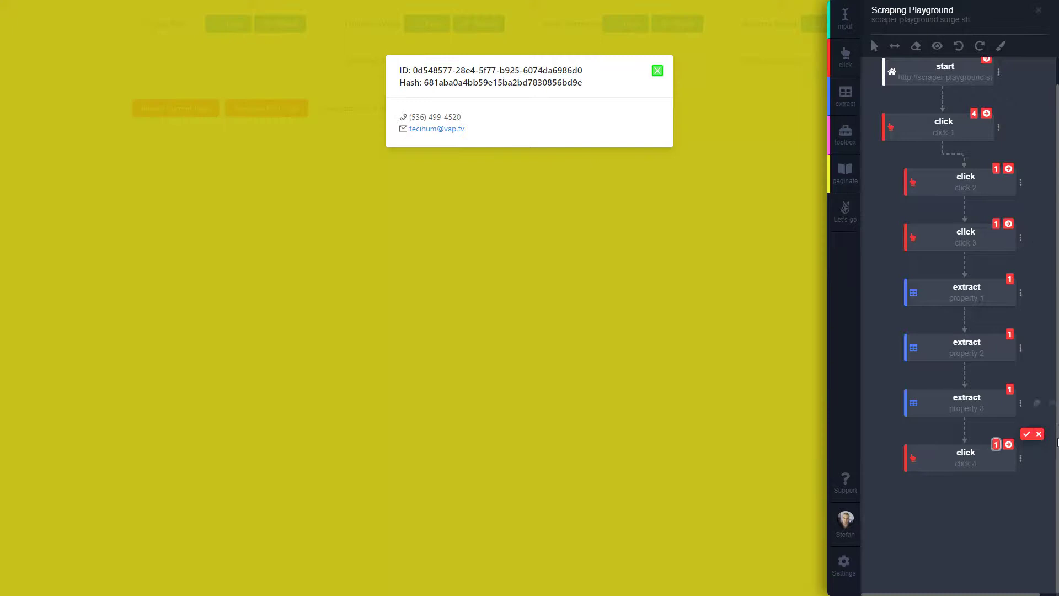
pyautogui.click(1027, 433)
pyautogui.click(1009, 444)
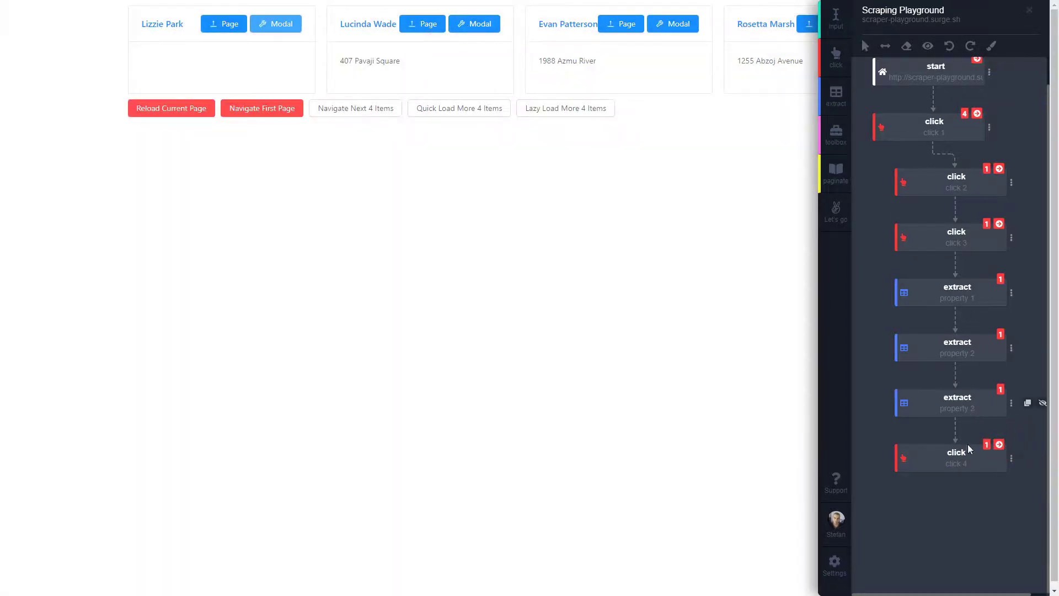
pyautogui.scroll(1, 968, 445)
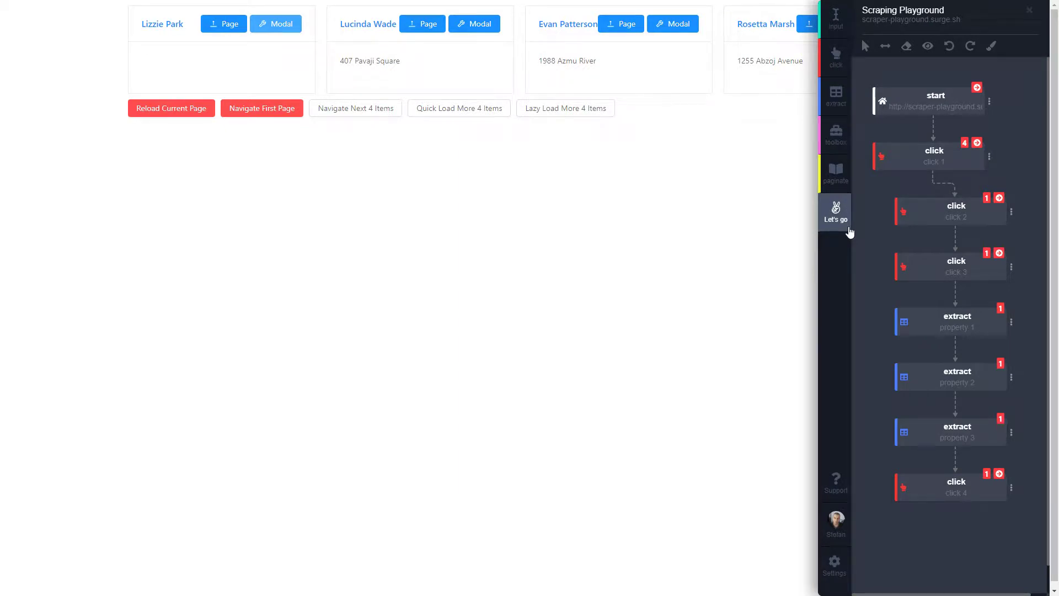
# - Insert a toolbox step between click 1 and click 2 and set it to Wait
pyautogui.moveTo(967, 334)
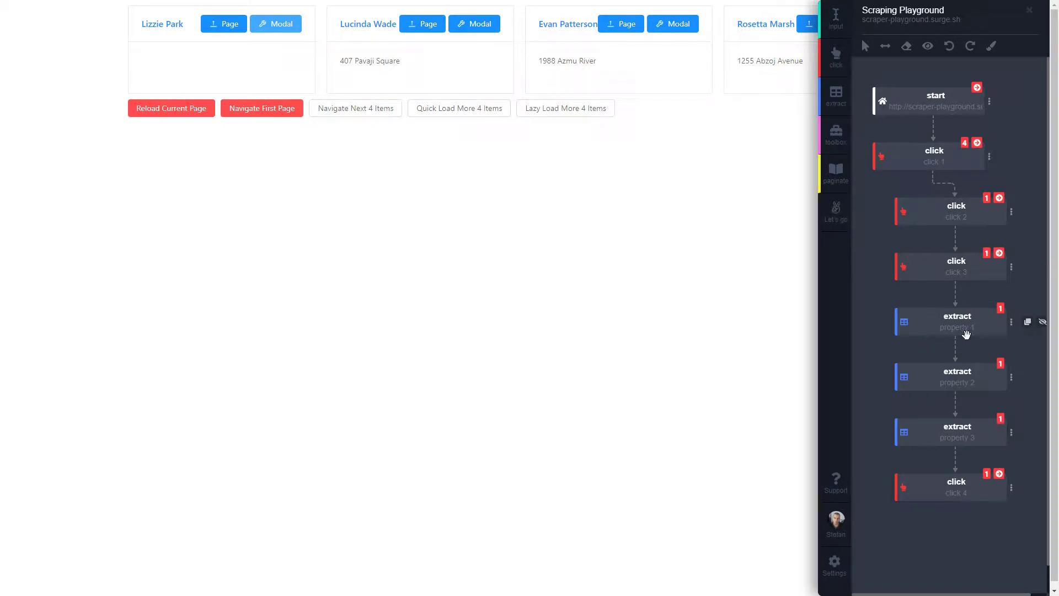
pyautogui.click(835, 135)
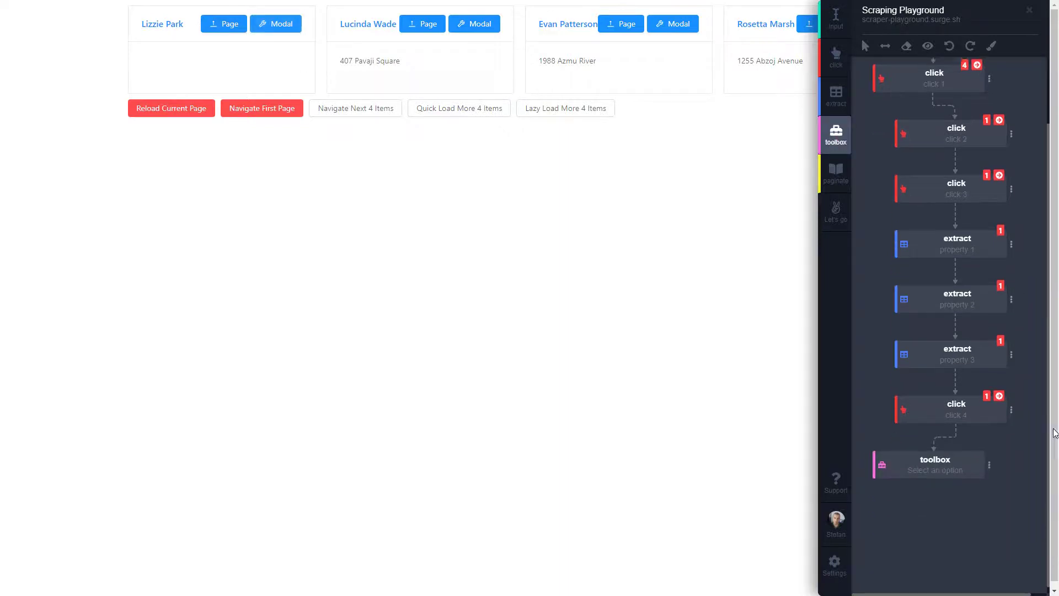
pyautogui.moveTo(938, 455)
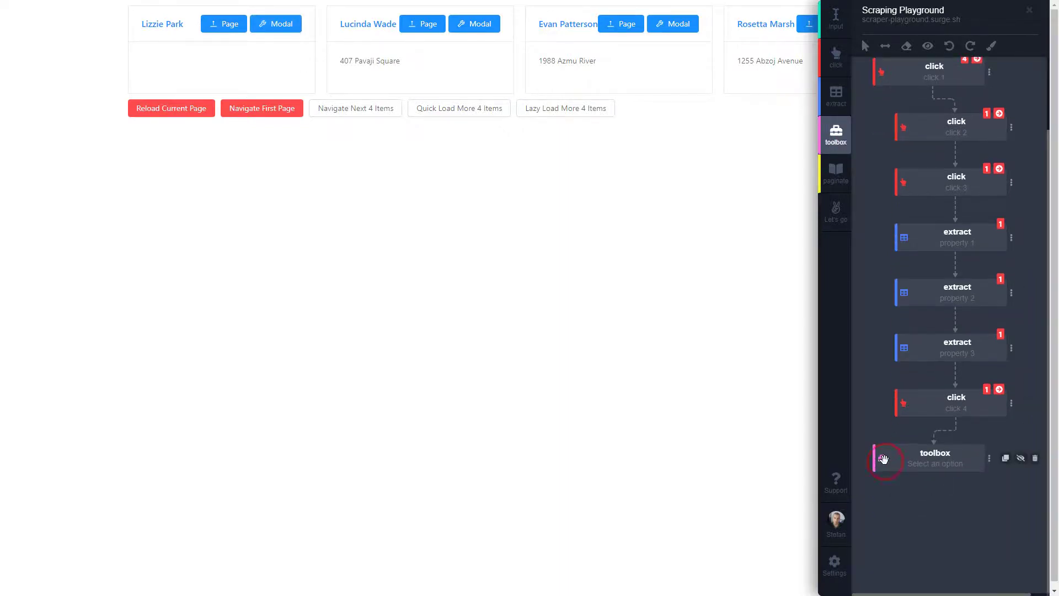
pyautogui.moveTo(883, 459); pyautogui.dragTo(897, 166)
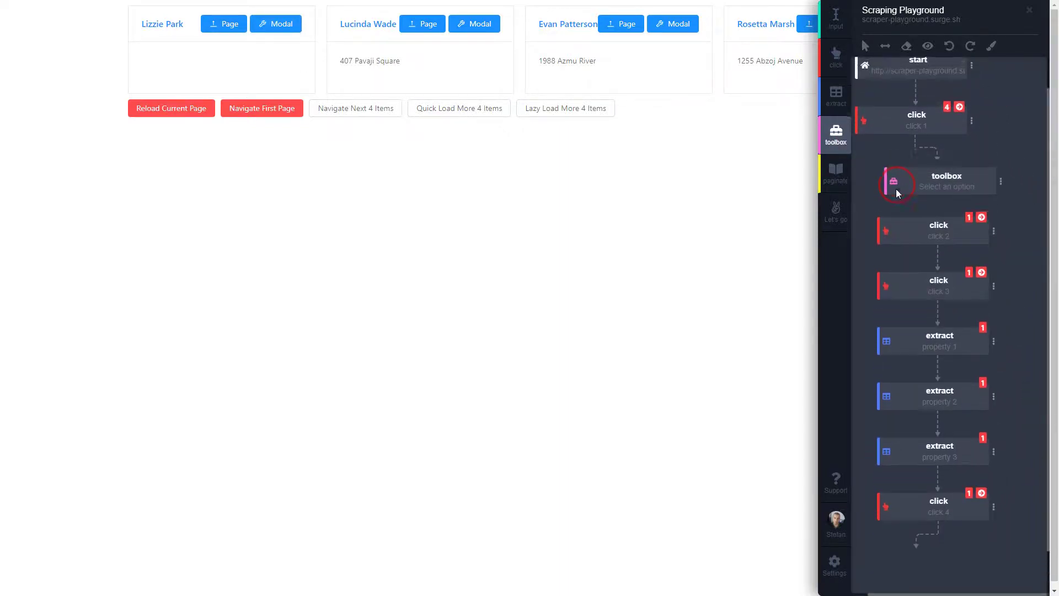
pyautogui.click(994, 185)
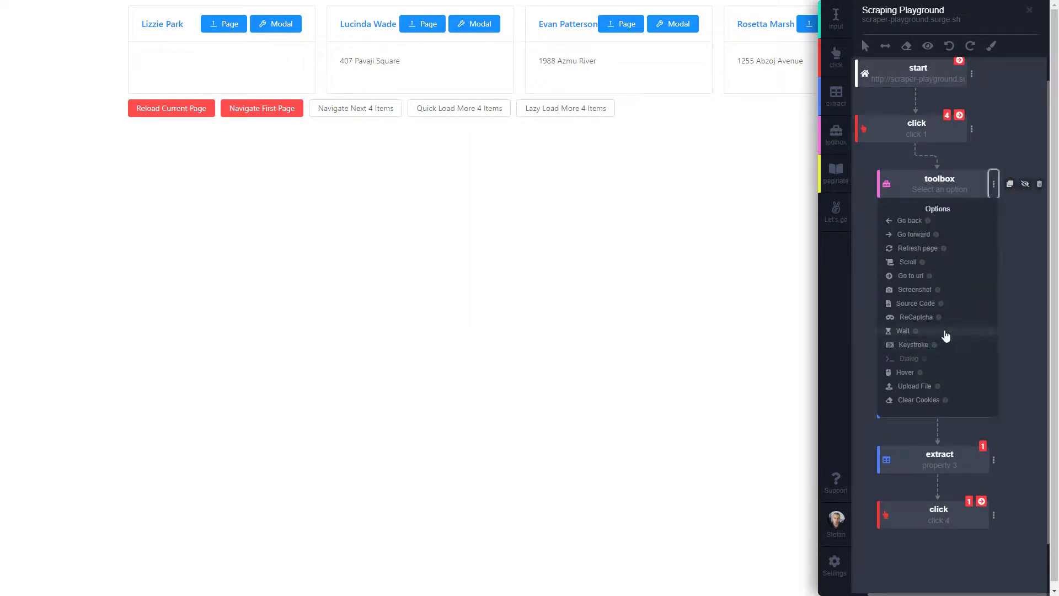
pyautogui.click(946, 335)
# - Add a second toolbox step right after Wait and set it to Screenshot
pyautogui.click(835, 133)
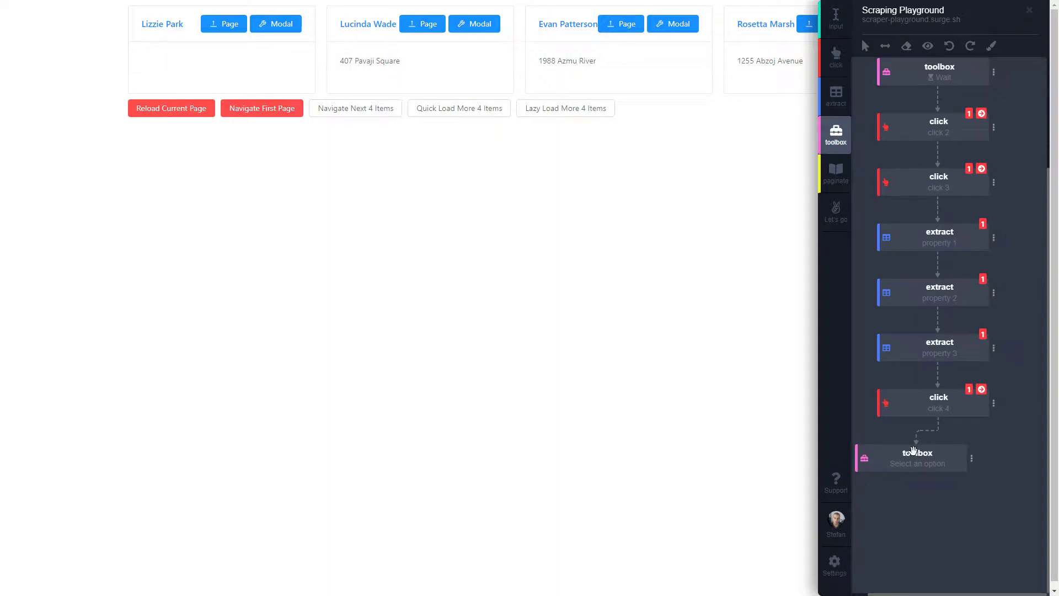
pyautogui.moveTo(864, 458); pyautogui.dragTo(897, 182)
pyautogui.click(995, 185)
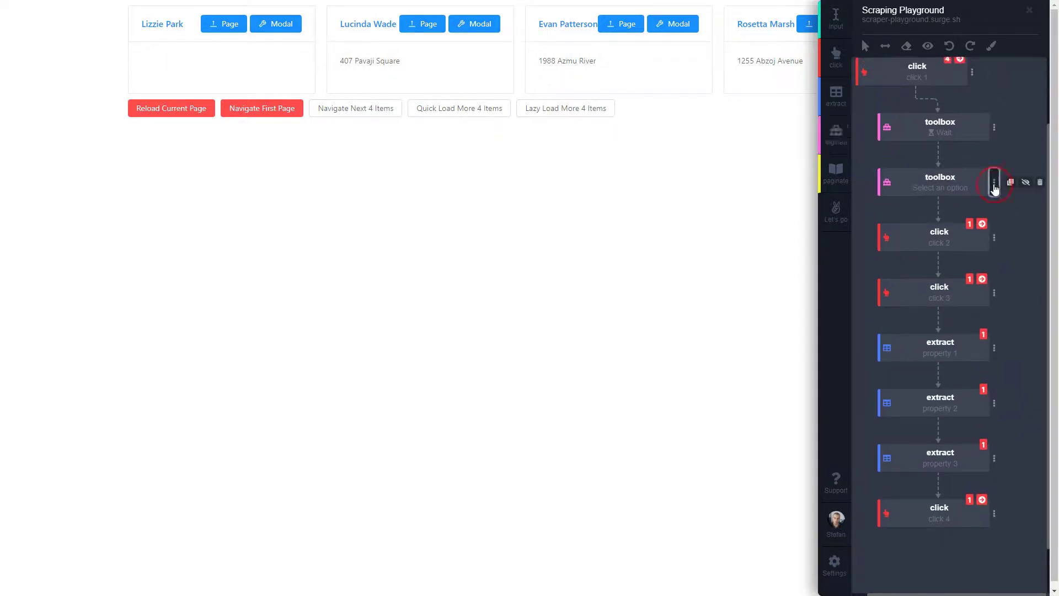
pyautogui.click(918, 288)
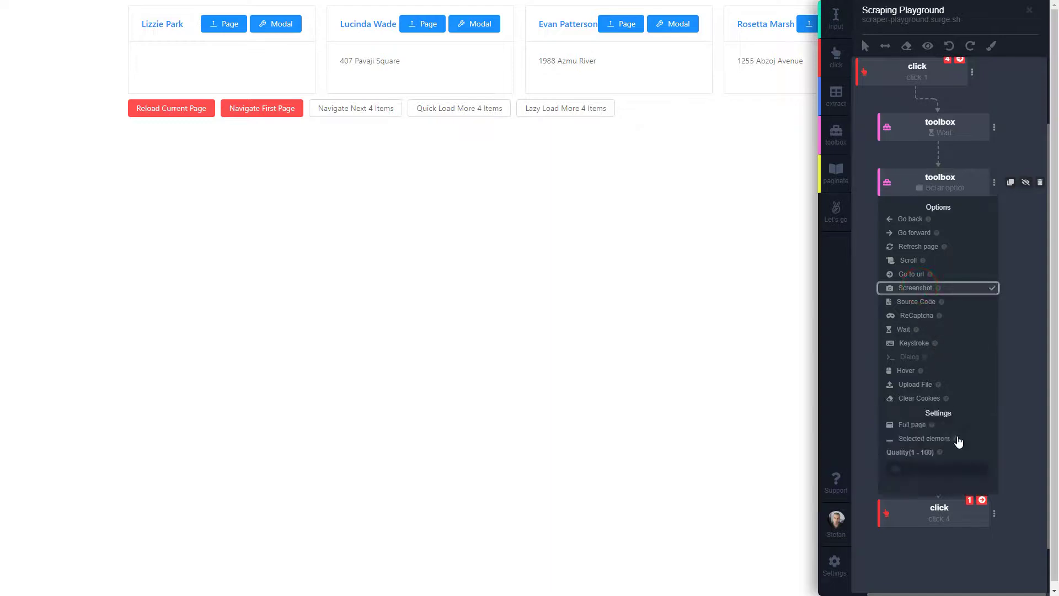
pyautogui.click(859, 331)
pyautogui.scroll(2, 929, 335)
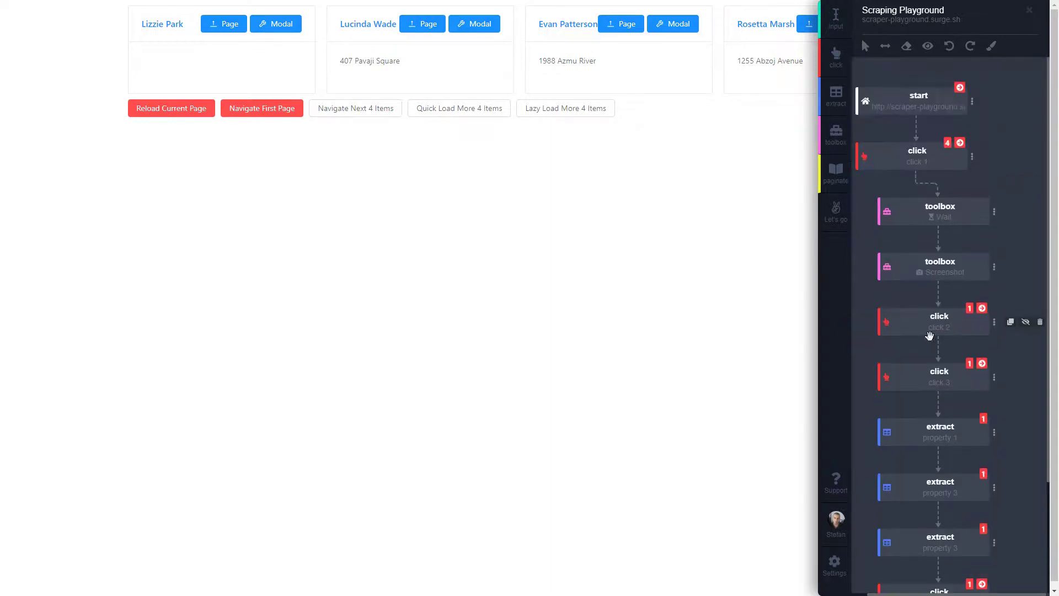
pyautogui.scroll(-1, 930, 336)
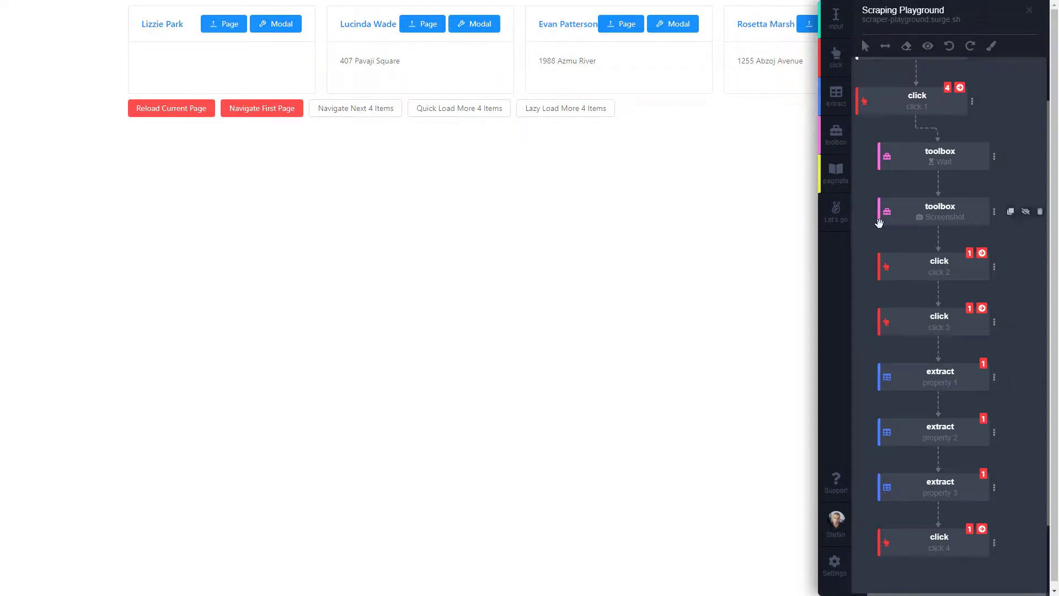
pyautogui.scroll(1, 910, 270)
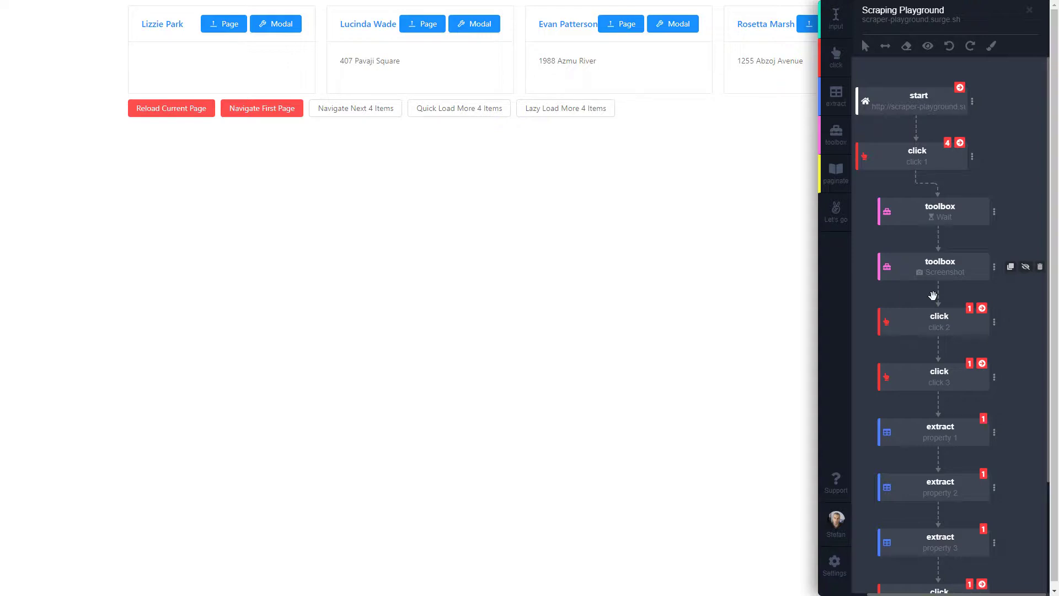
# - Create the bot with Create and Run and dismiss the screenshot preview
pyautogui.click(835, 218)
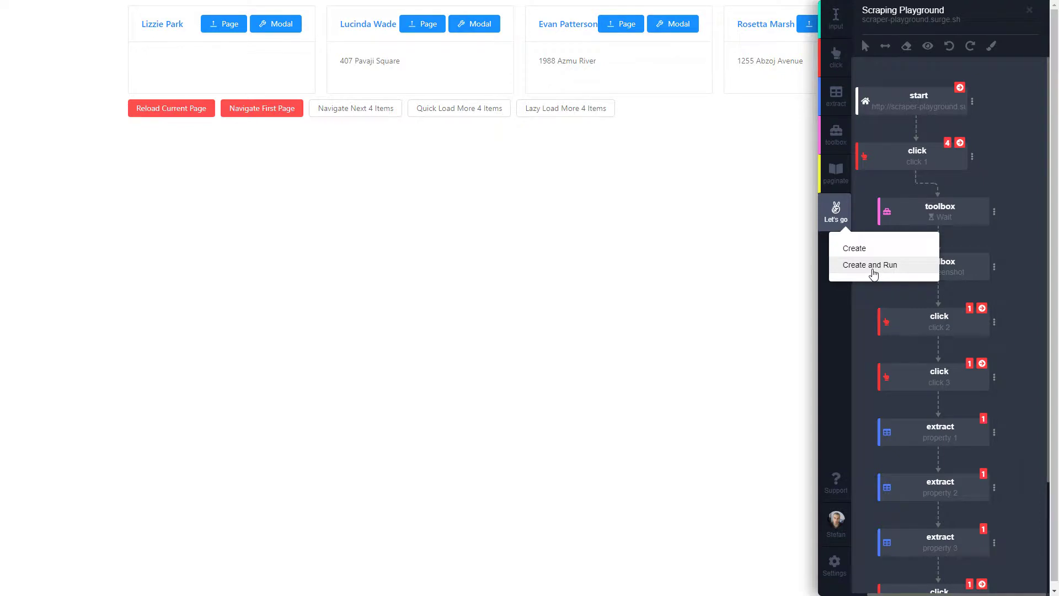
pyautogui.click(873, 265)
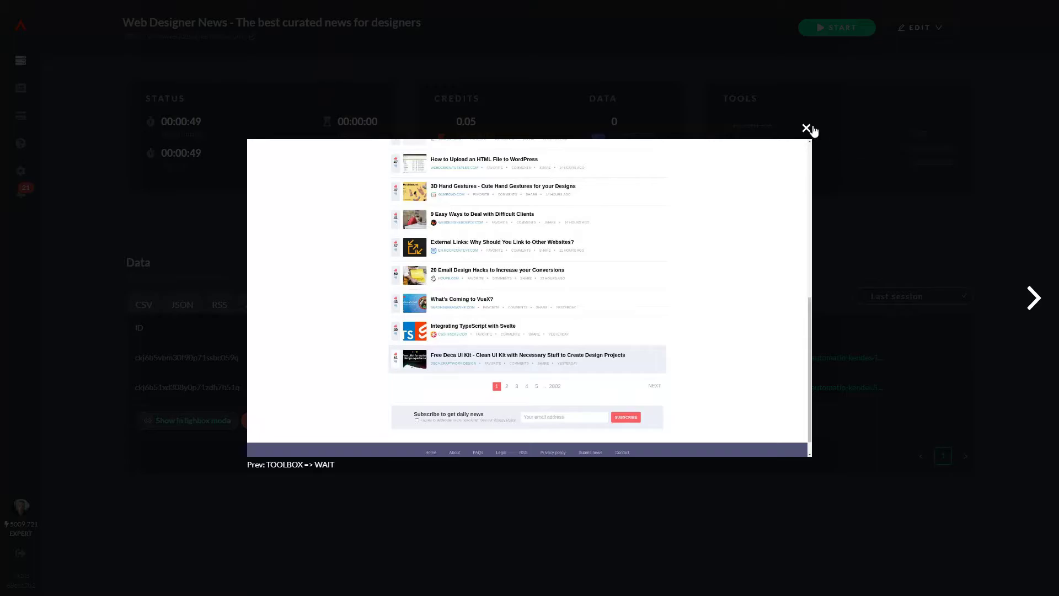
pyautogui.click(810, 131)
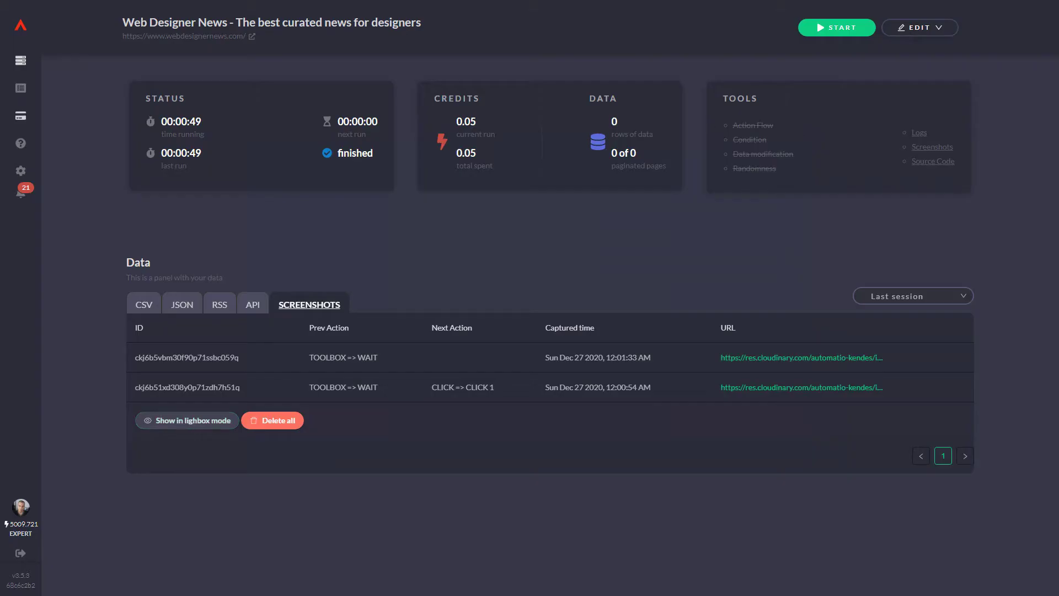
# - Open the Scraping Playground instance and view its run logs and screenshots
pyautogui.click(20, 60)
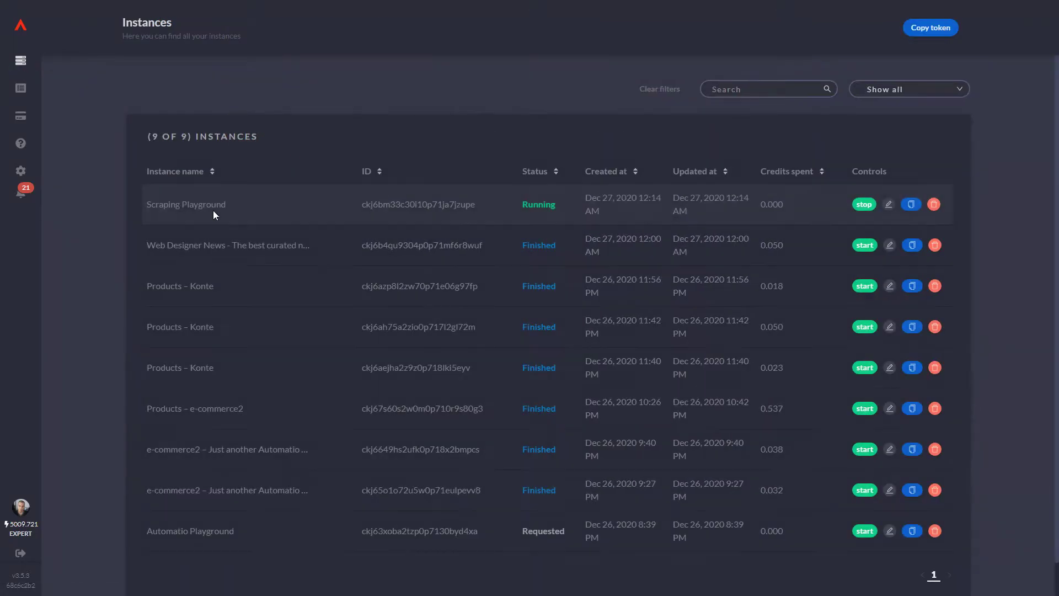
pyautogui.click(186, 207)
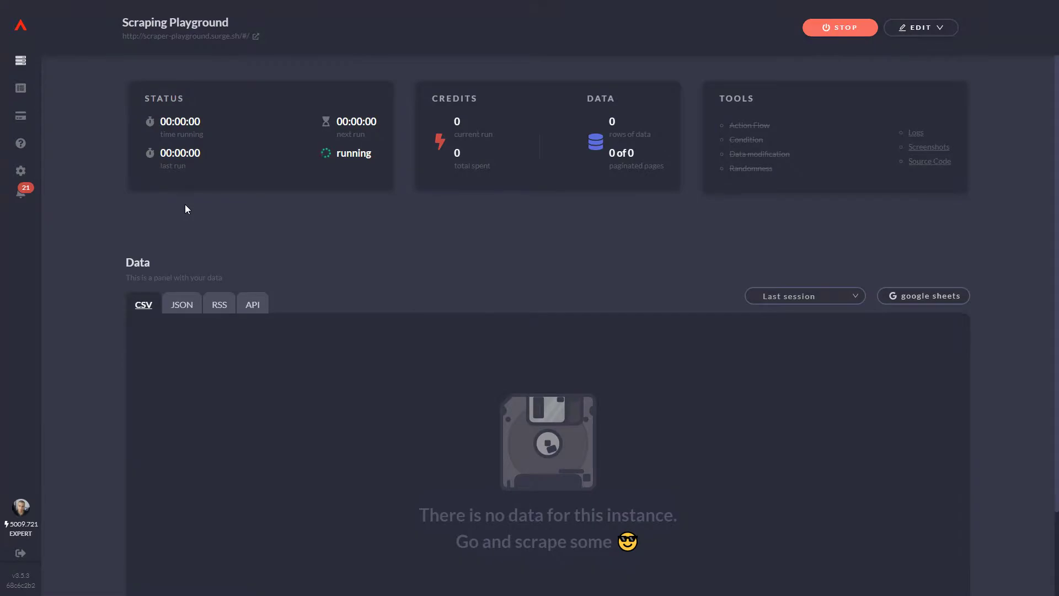
pyautogui.click(913, 134)
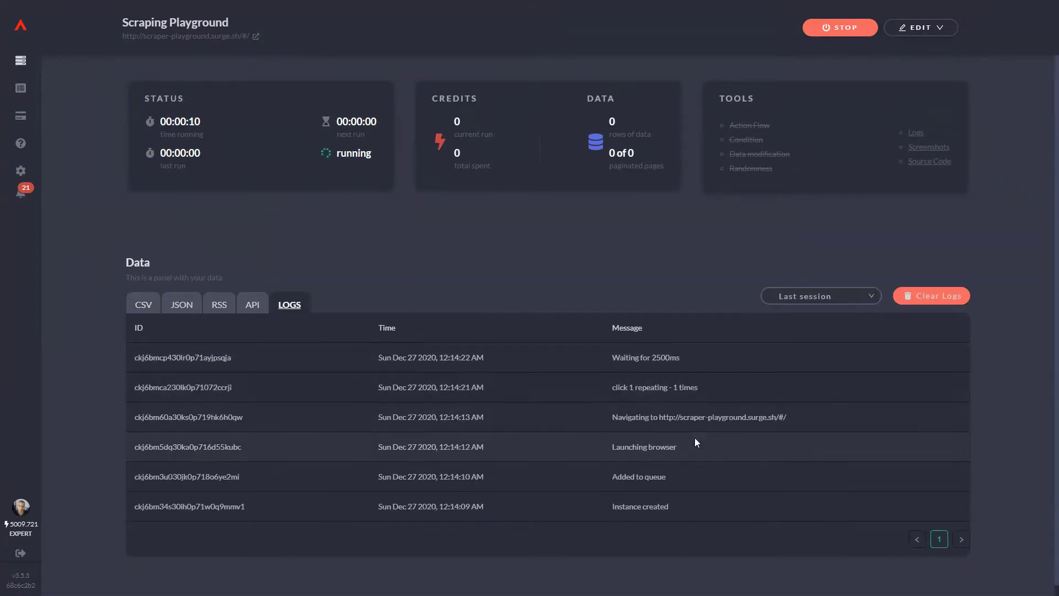
pyautogui.click(935, 146)
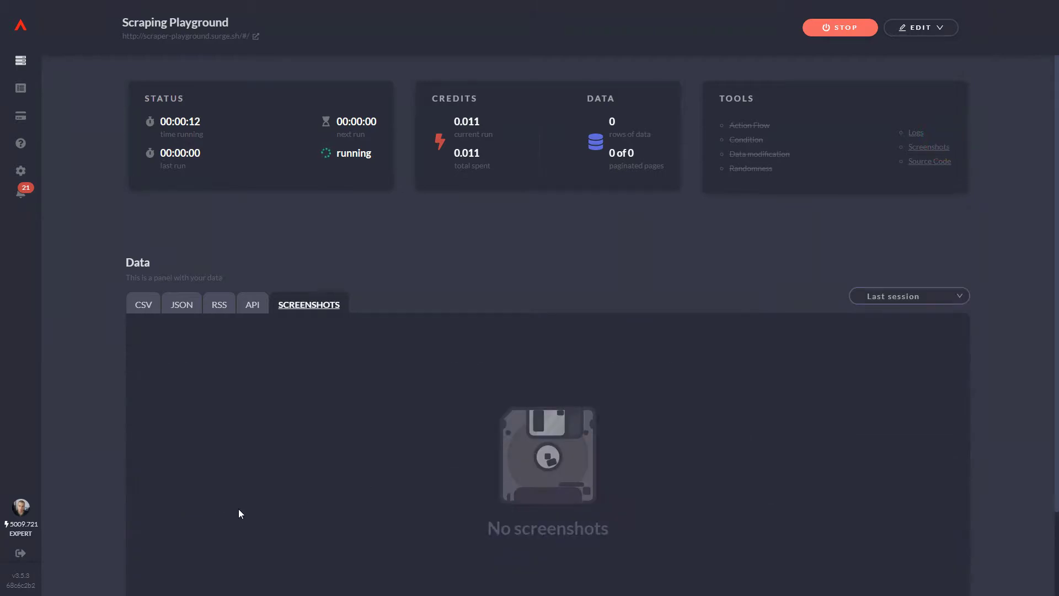
# - Browse the four captured screenshots in lightbox mode, close it, and open the CSV data view
pyautogui.click(212, 397)
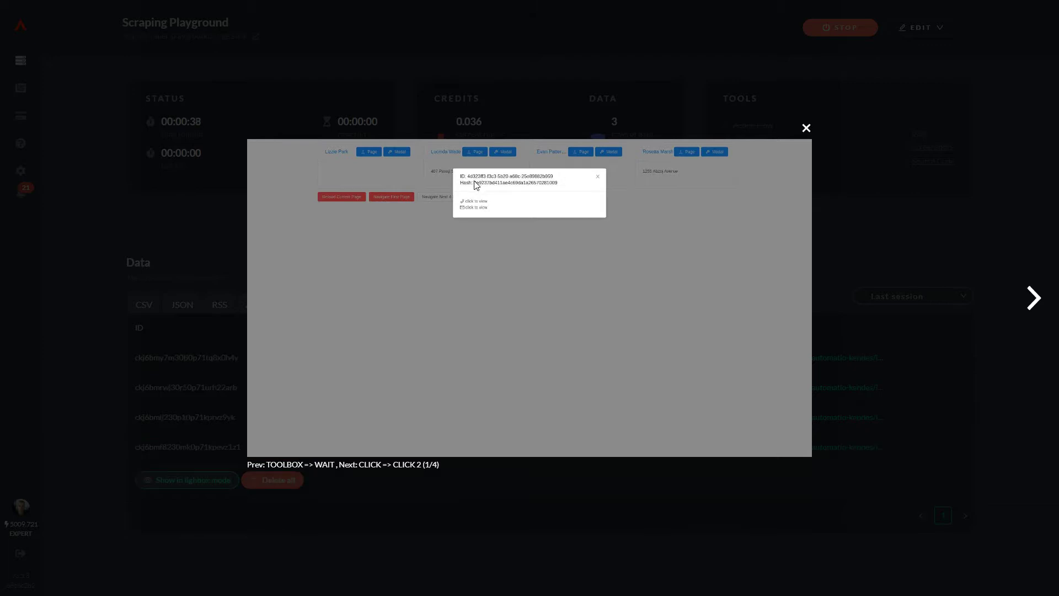
pyautogui.click(844, 33)
pyautogui.click(805, 130)
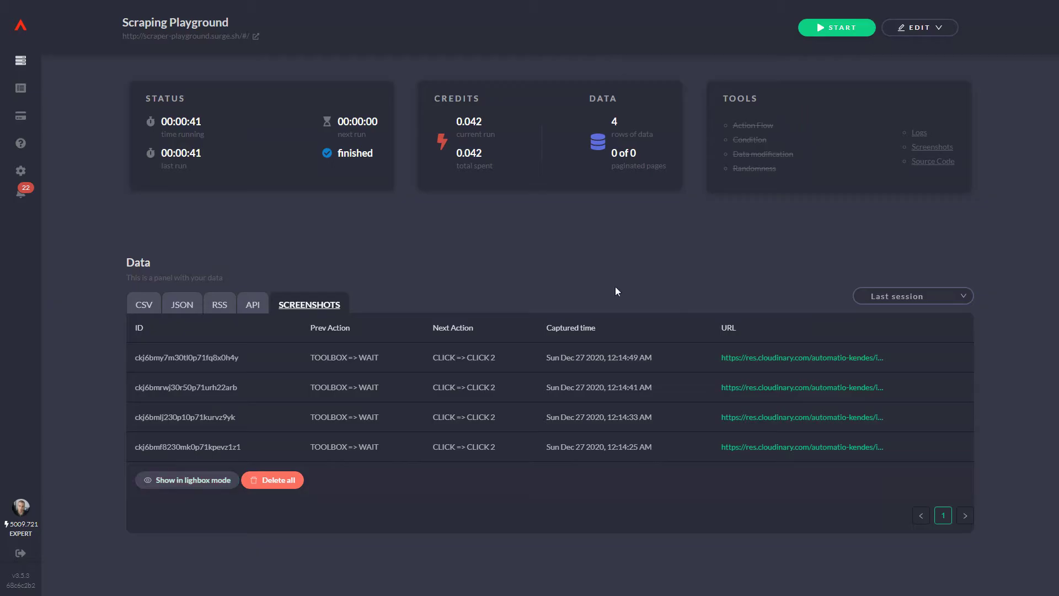
pyautogui.click(144, 305)
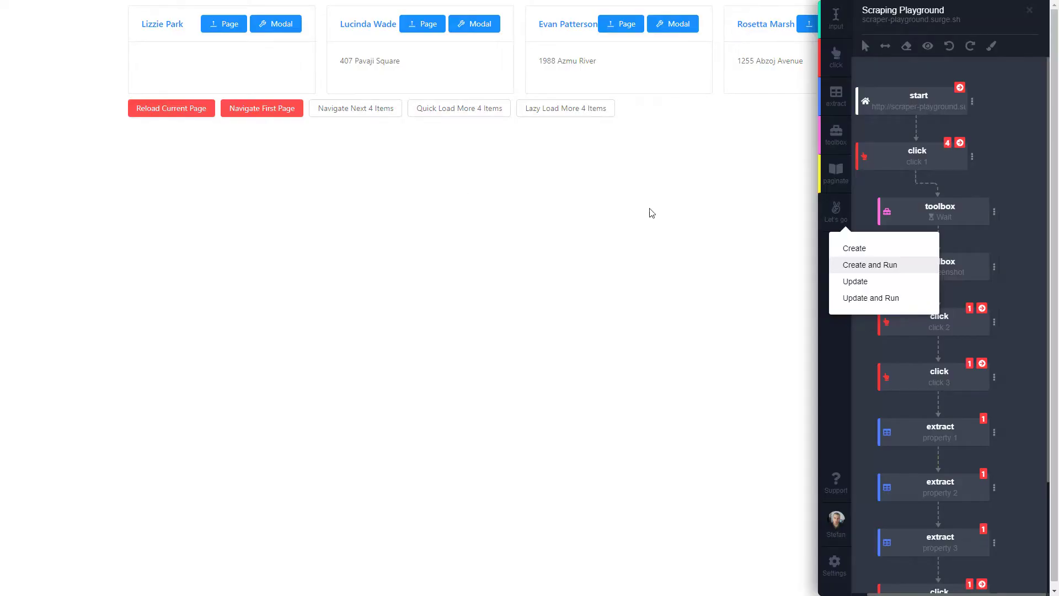
# - Check the CSV data, return to the editor, and confirm click 1 has Repeat click enabled
pyautogui.click(879, 191)
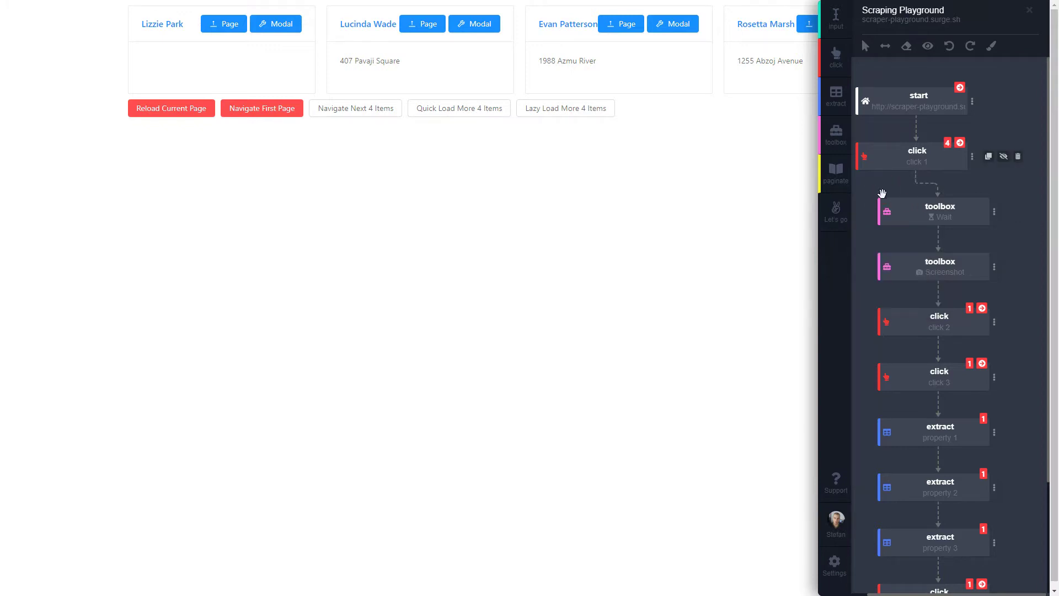
pyautogui.click(896, 593)
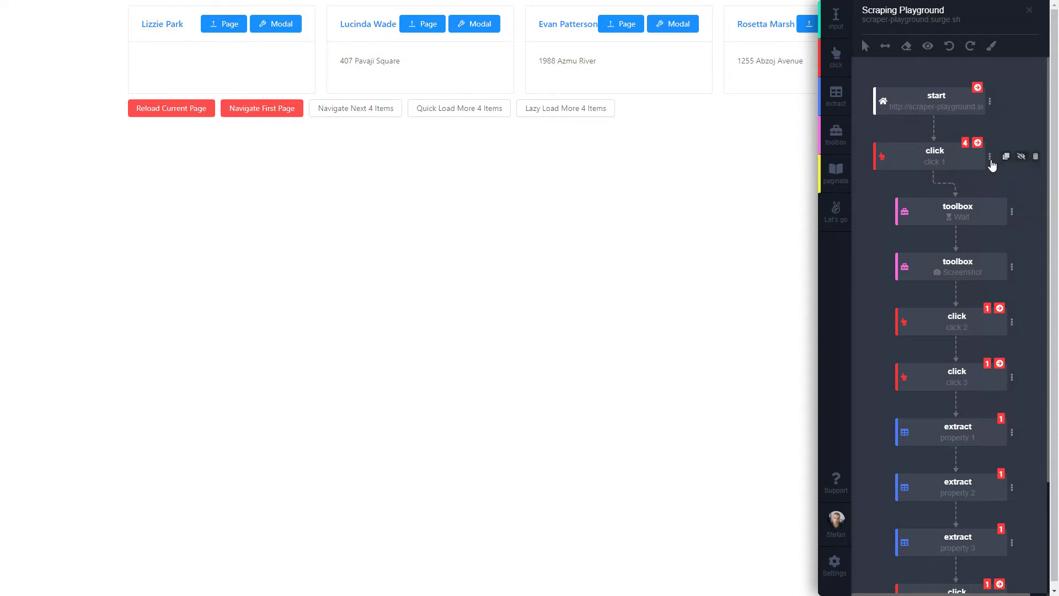
pyautogui.click(990, 159)
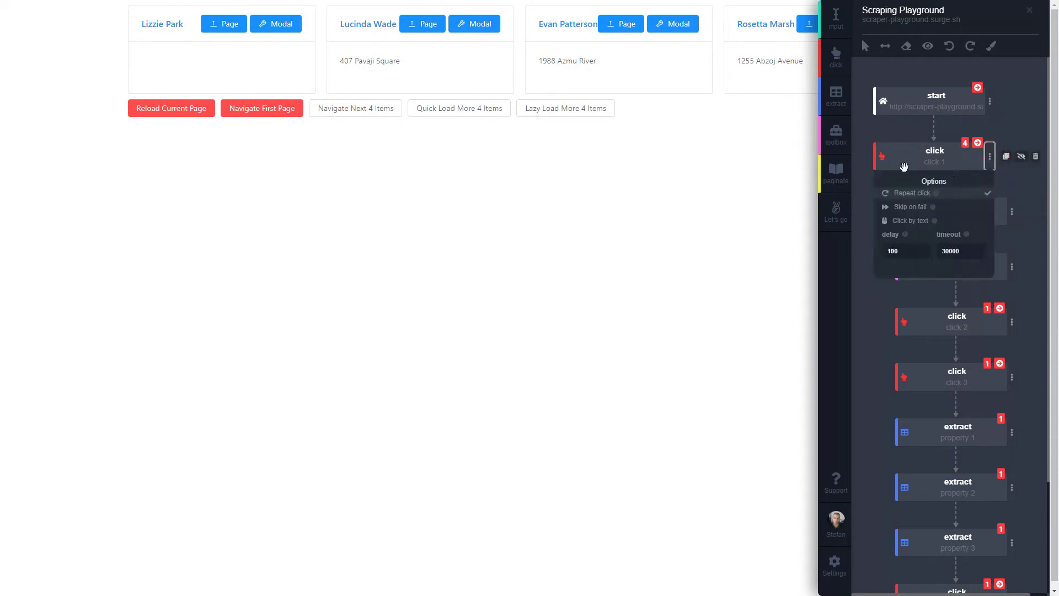
pyautogui.click(888, 134)
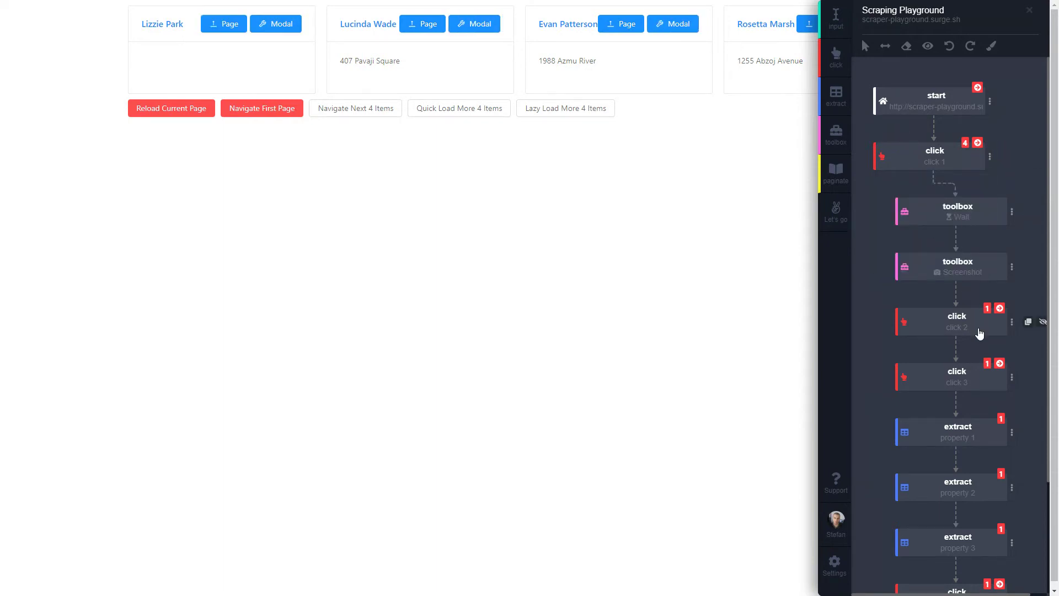
pyautogui.scroll(-3, 978, 340)
pyautogui.scroll(3, 977, 342)
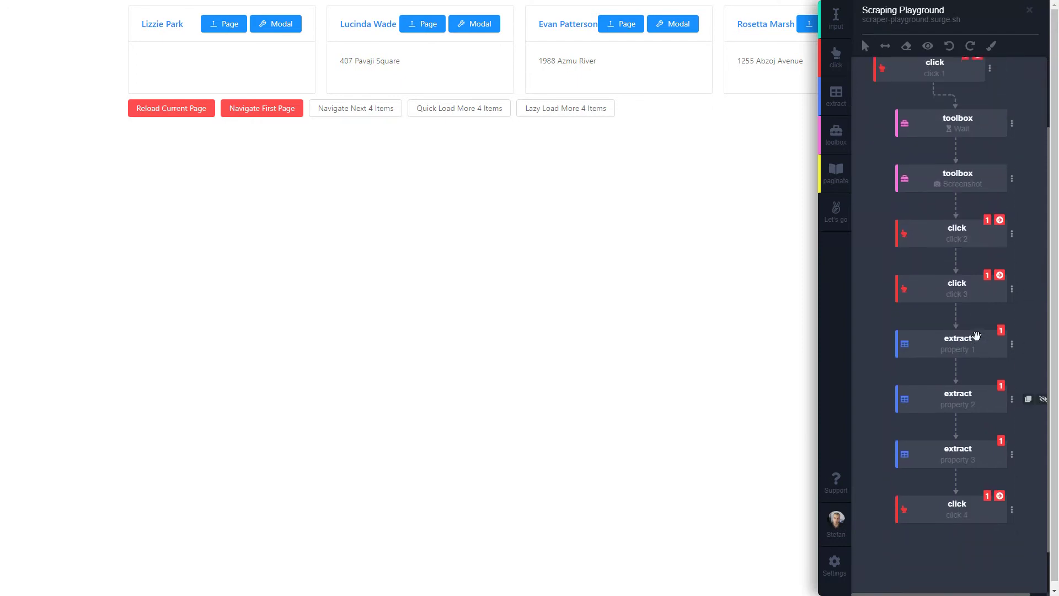